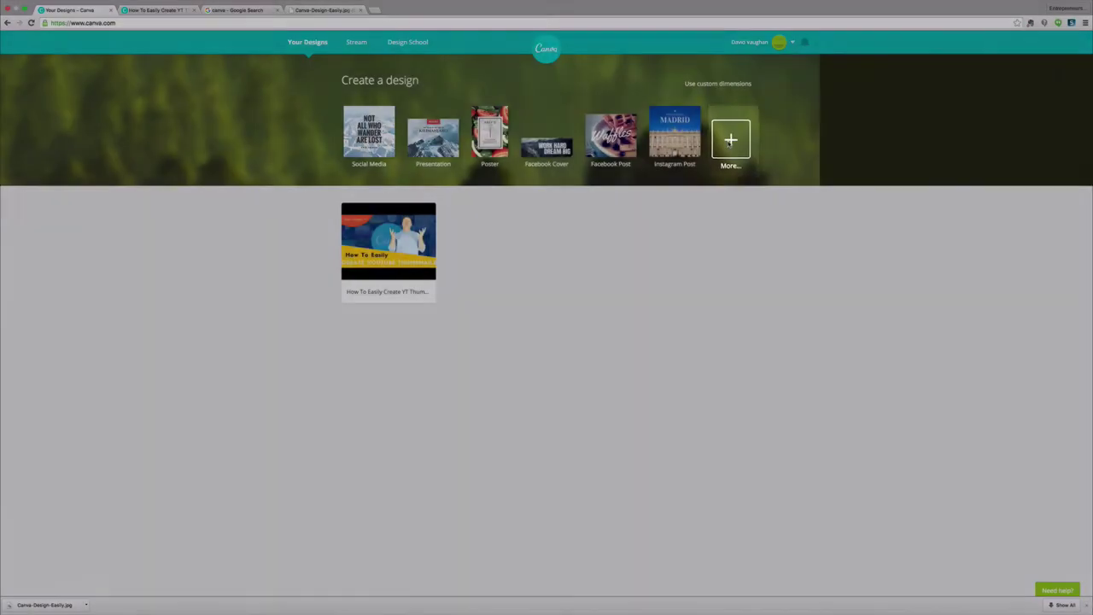
Open the full design-type list and scroll down toward the YouTube Thumbnail design type.
{"action": "left_click", "coordinate": [731, 146]}
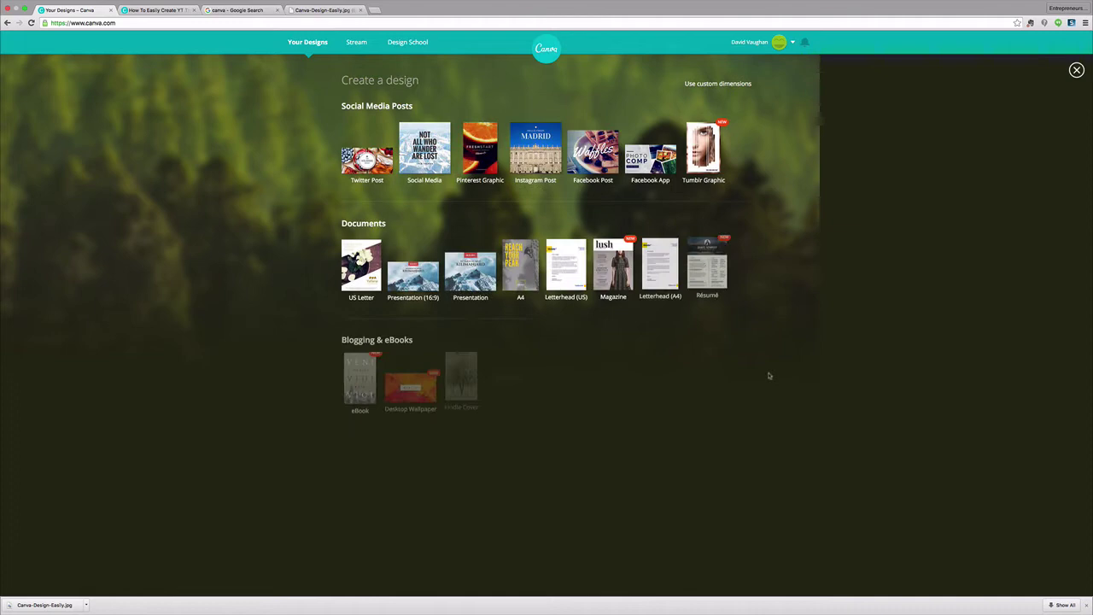
{"action": "scroll", "coordinate": [768, 376], "scroll_direction": "down", "scroll_amount": 5}
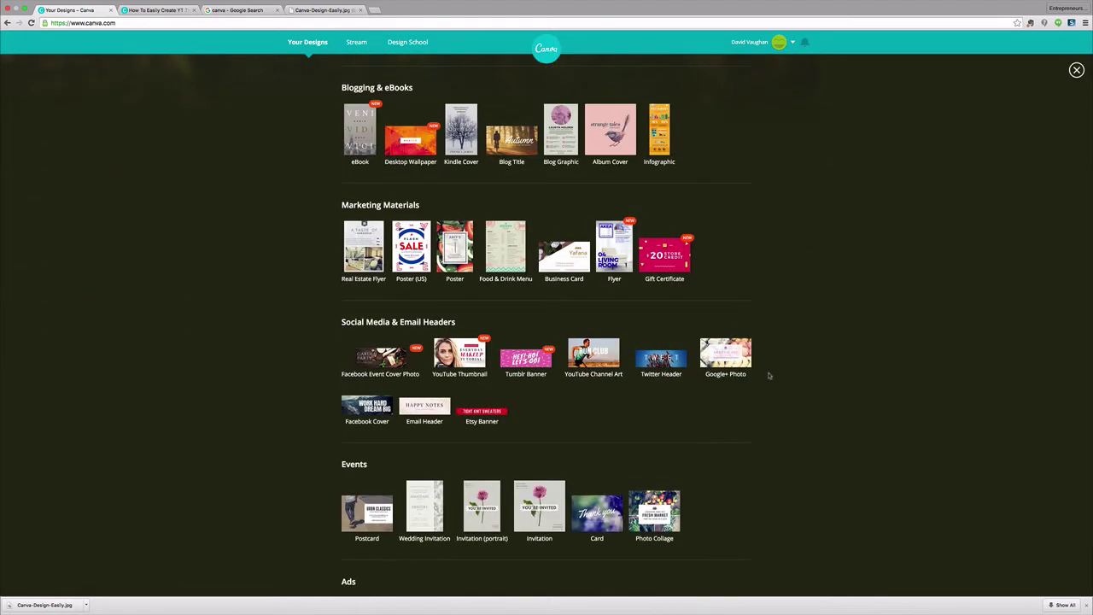
{"action": "scroll", "coordinate": [769, 372], "scroll_direction": "down", "scroll_amount": 2}
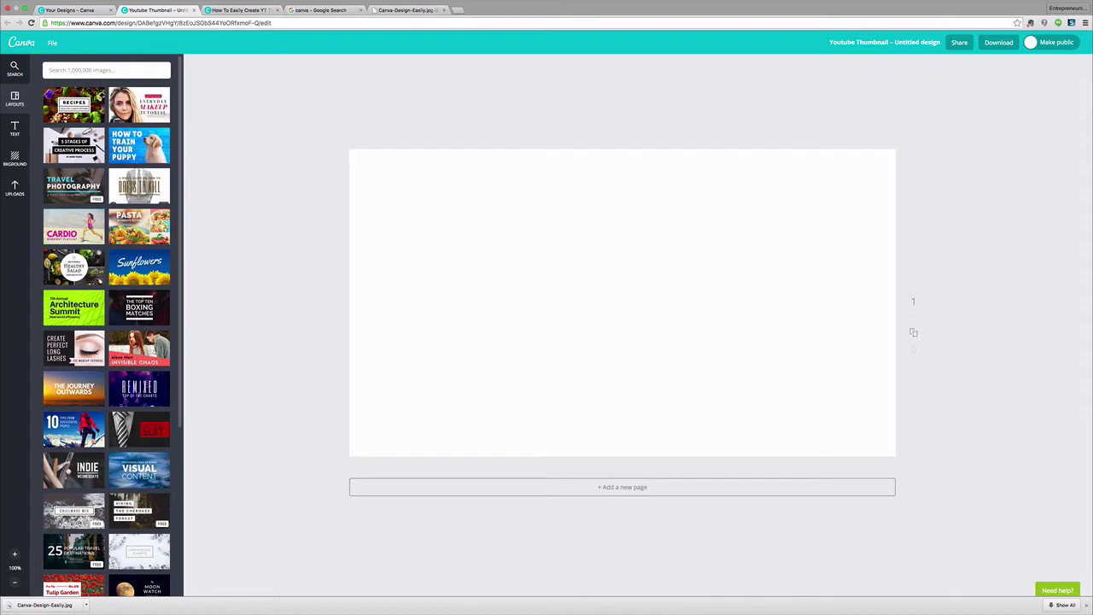
{"action": "scroll", "coordinate": [112, 292], "scroll_direction": "down", "scroll_amount": 4}
{"action": "scroll", "coordinate": [112, 291], "scroll_direction": "down", "scroll_amount": 4}
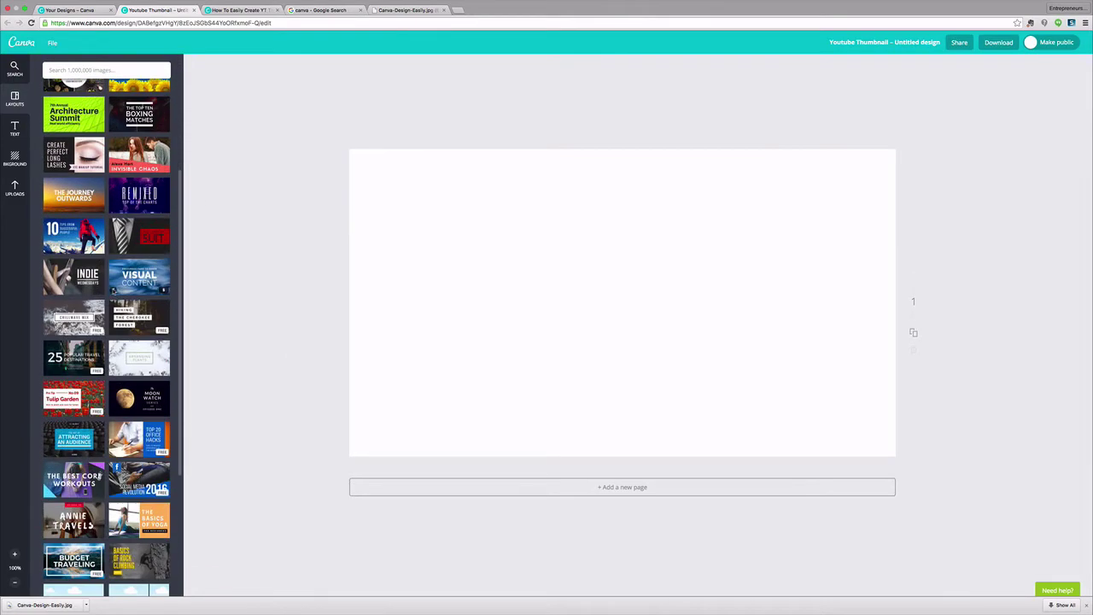
{"action": "scroll", "coordinate": [113, 291], "scroll_direction": "up", "scroll_amount": 8}
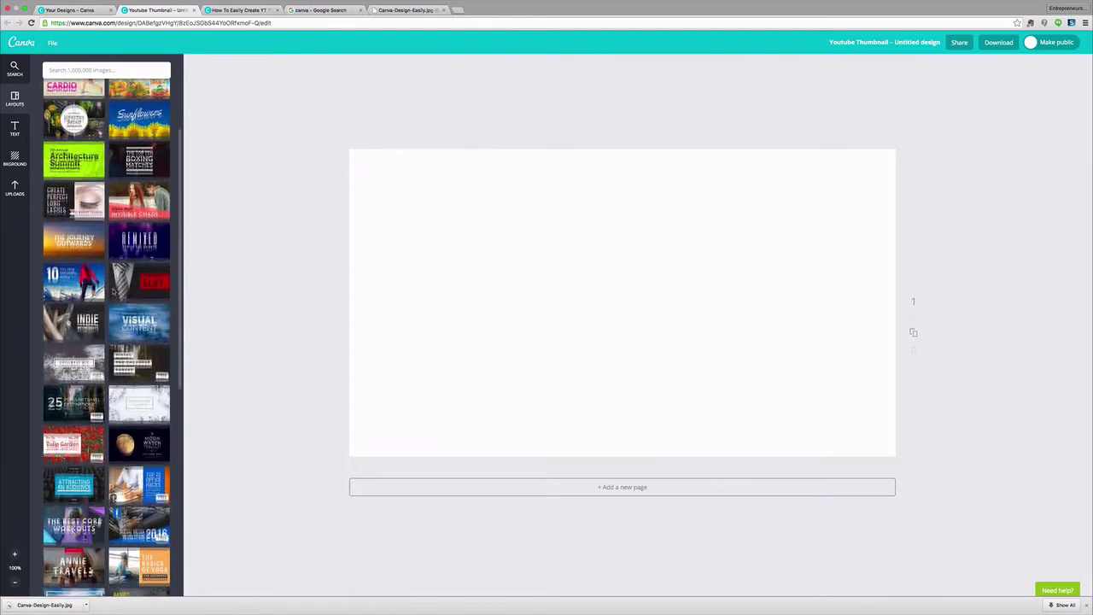
{"action": "scroll", "coordinate": [113, 291], "scroll_direction": "down", "scroll_amount": 8}
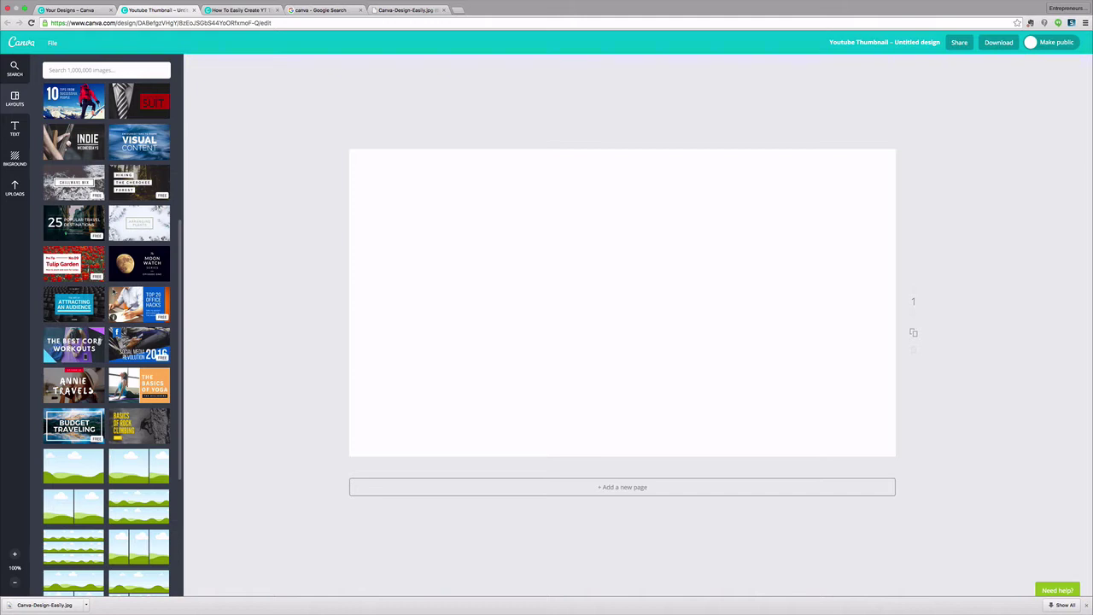
{"action": "scroll", "coordinate": [113, 291], "scroll_direction": "down", "scroll_amount": 3}
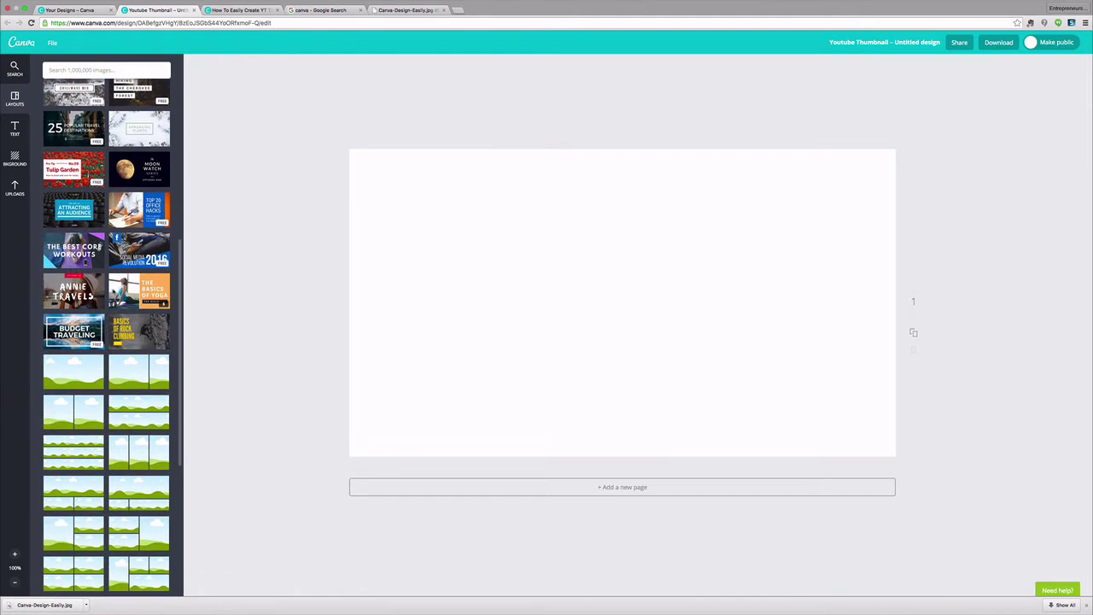
{"action": "scroll", "coordinate": [113, 290], "scroll_direction": "up", "scroll_amount": 10}
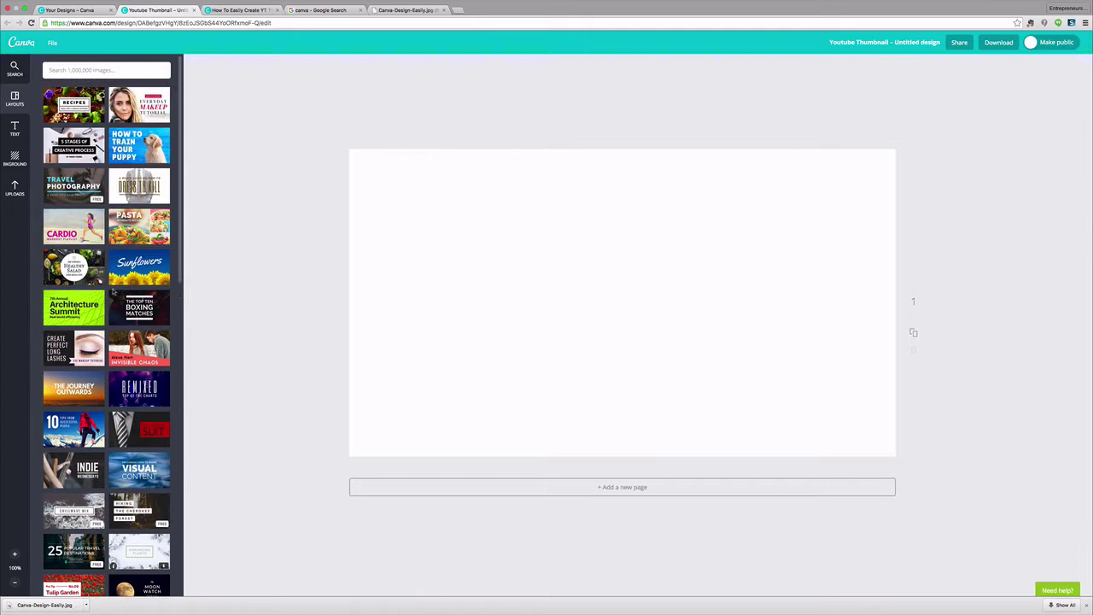
Apply the Everyday Makeup Tutorial layout and select the woman's photo in it.
{"action": "left_click", "coordinate": [162, 117]}
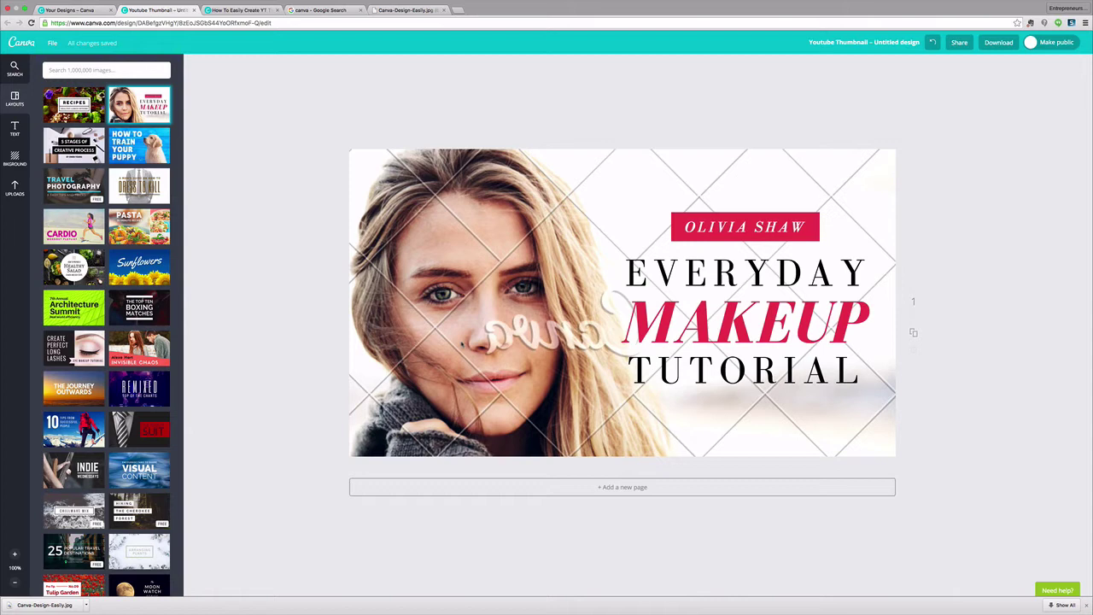
{"action": "left_click", "coordinate": [479, 307]}
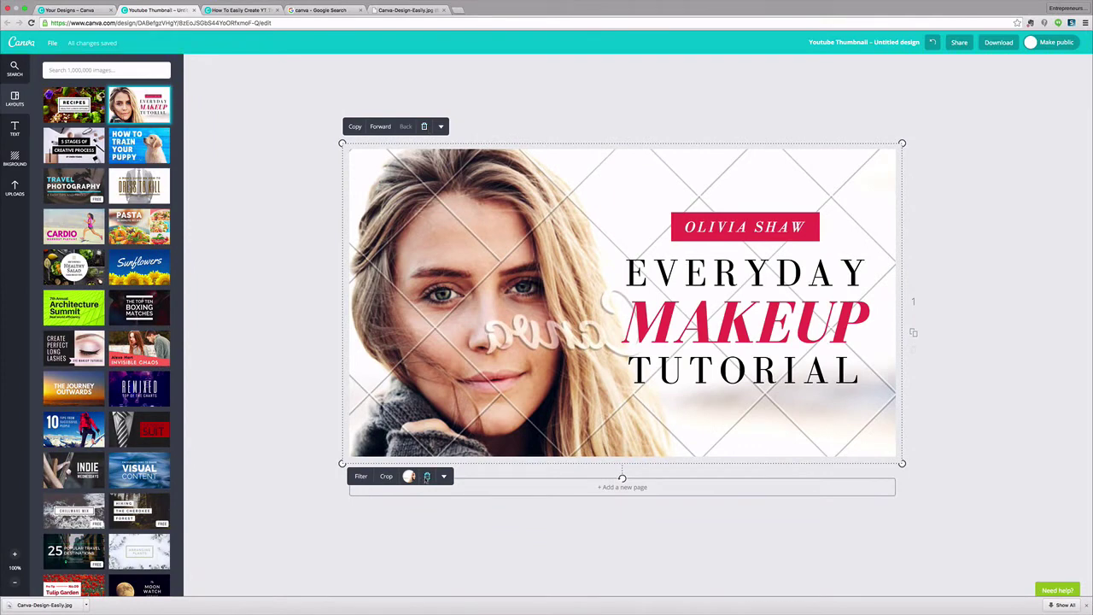
Delete the woman's photo, then browse Uploads and the Google image results for canva.
{"action": "left_click", "coordinate": [427, 476]}
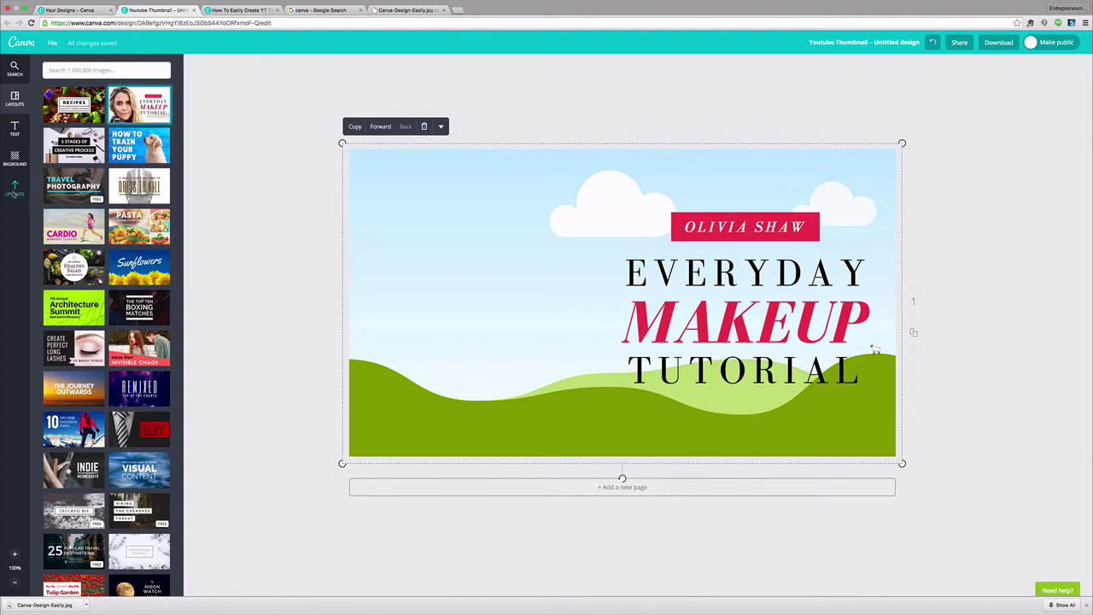
{"action": "left_click", "coordinate": [14, 189]}
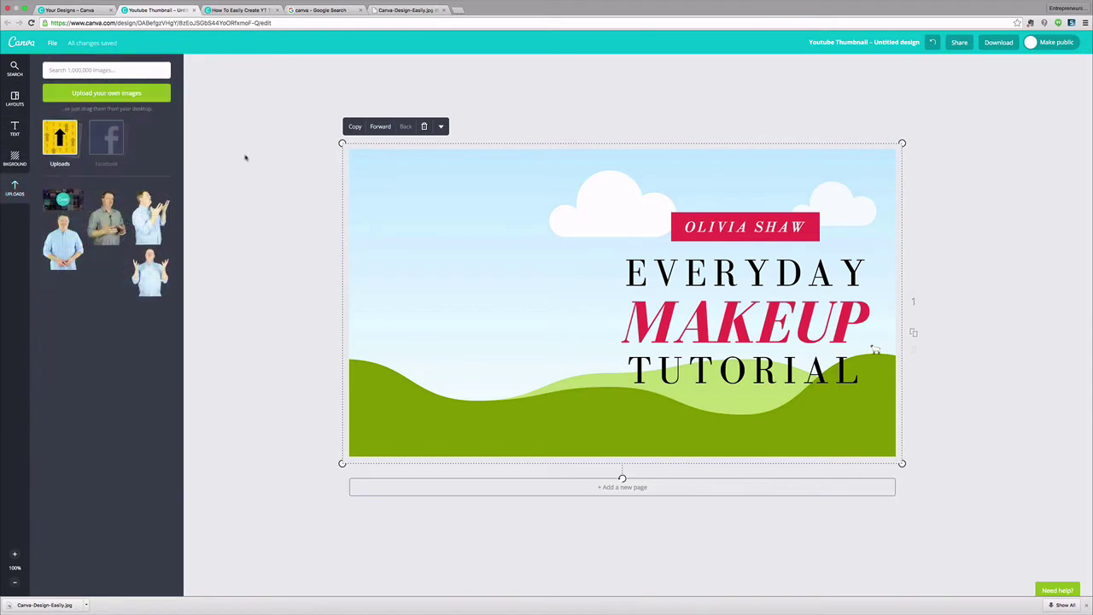
{"action": "left_click", "coordinate": [317, 11]}
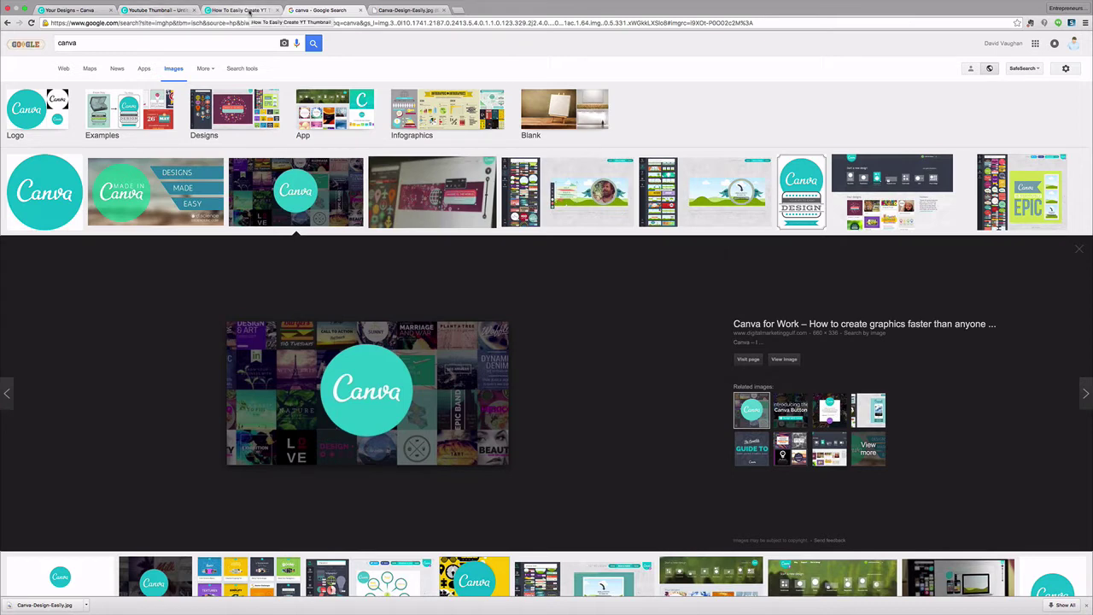
{"action": "left_click", "coordinate": [130, 11]}
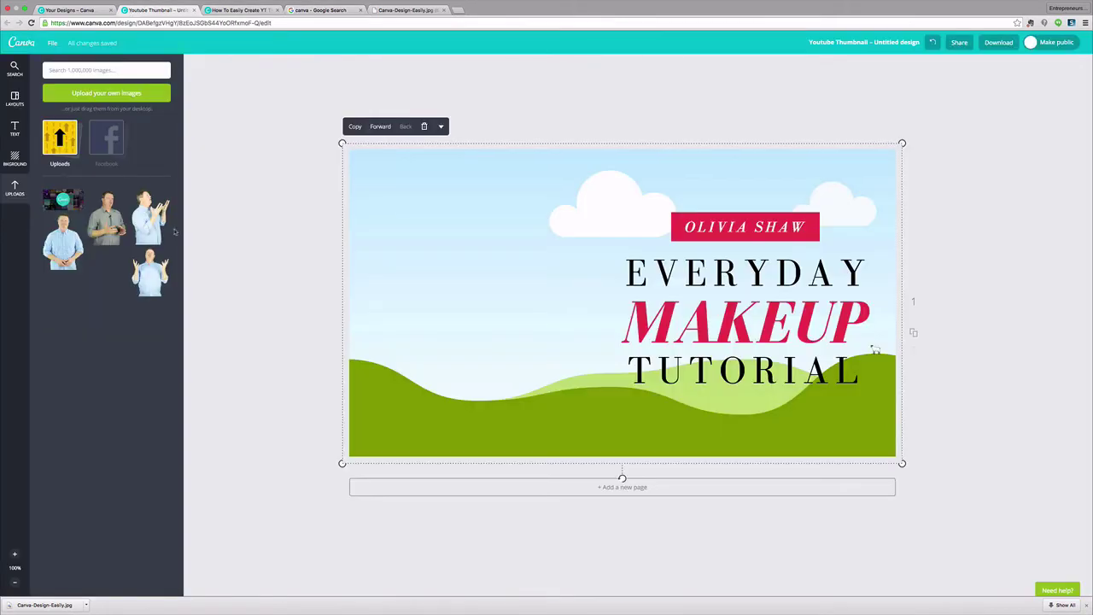
Drag the uploaded Canva collage onto the canvas as the background and confirm its crop.
{"action": "left_click_drag", "start_coordinate": [62, 200], "coordinate": [433, 277]}
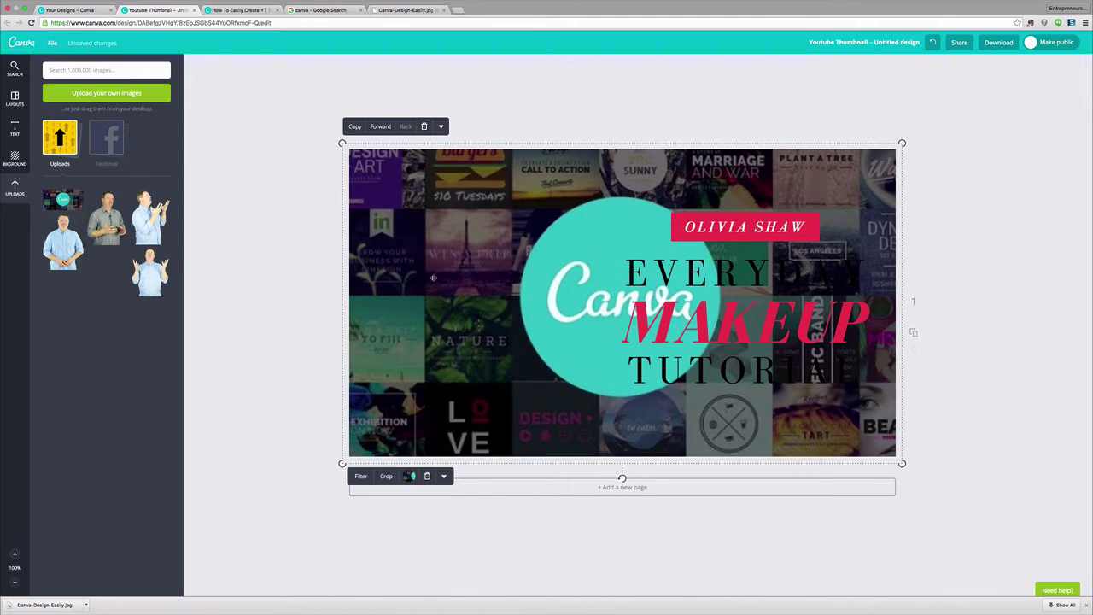
{"action": "left_click", "coordinate": [387, 476]}
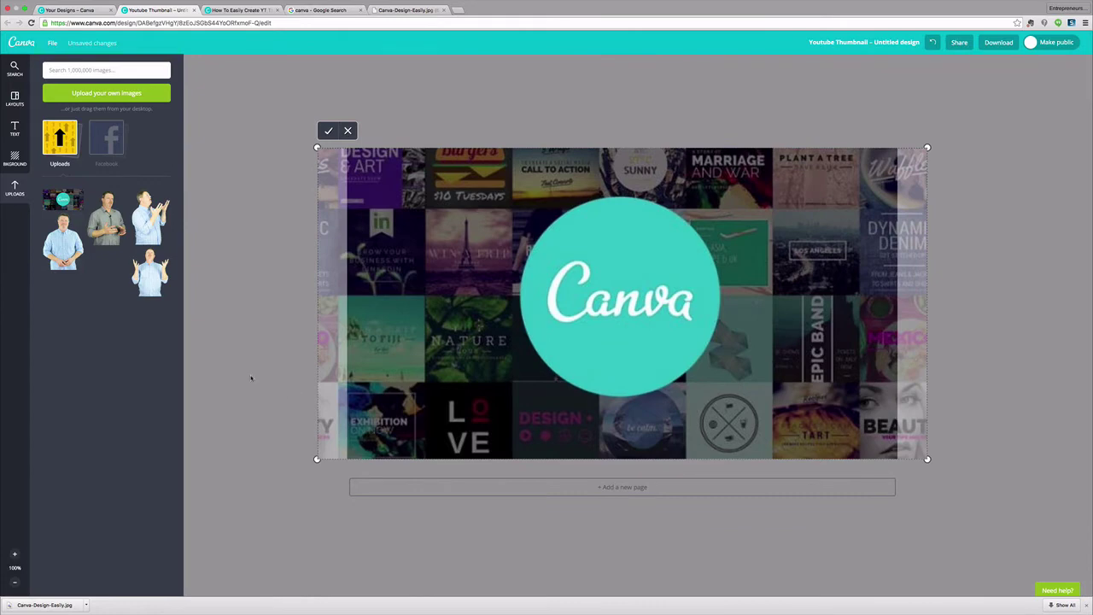
{"action": "left_click", "coordinate": [346, 131]}
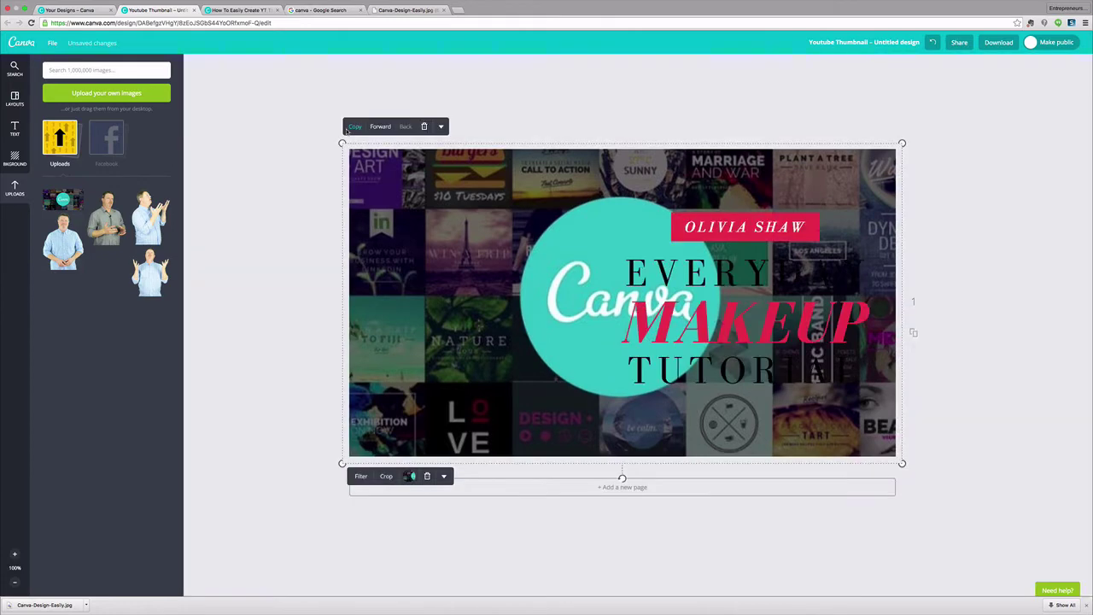
{"action": "left_click", "coordinate": [302, 180]}
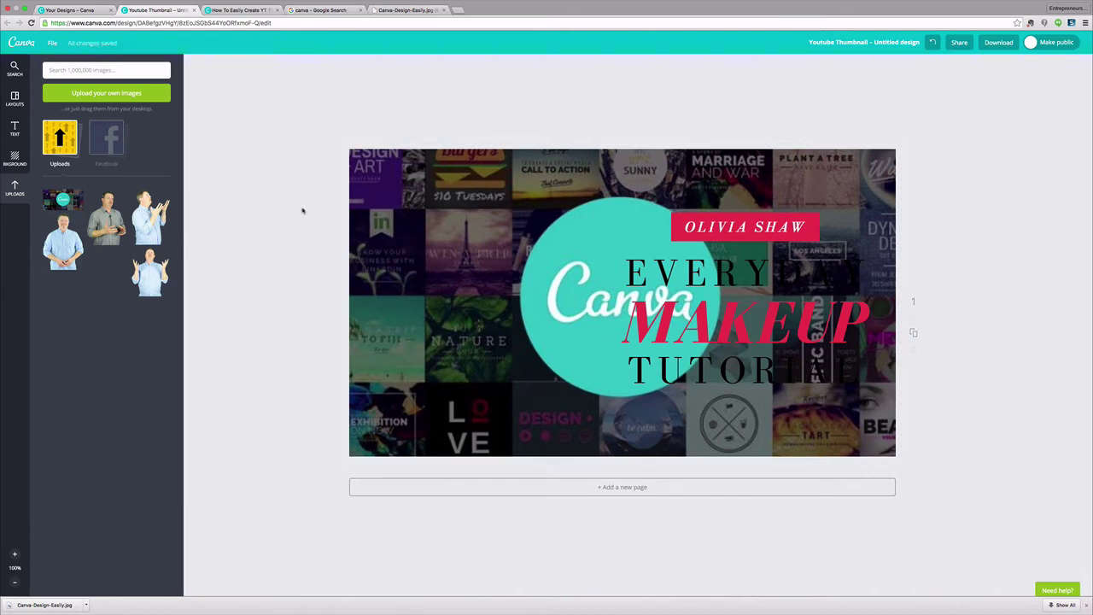
Add the translucent grey square from Shapes and stretch it to all four canvas edges.
{"action": "left_click", "coordinate": [15, 68]}
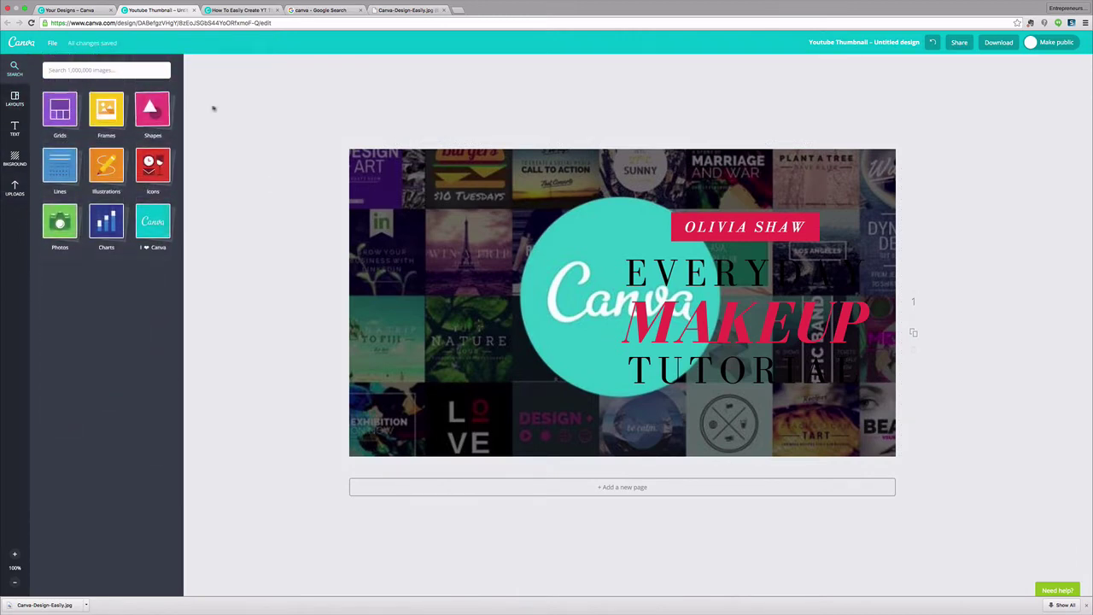
{"action": "left_click", "coordinate": [152, 109]}
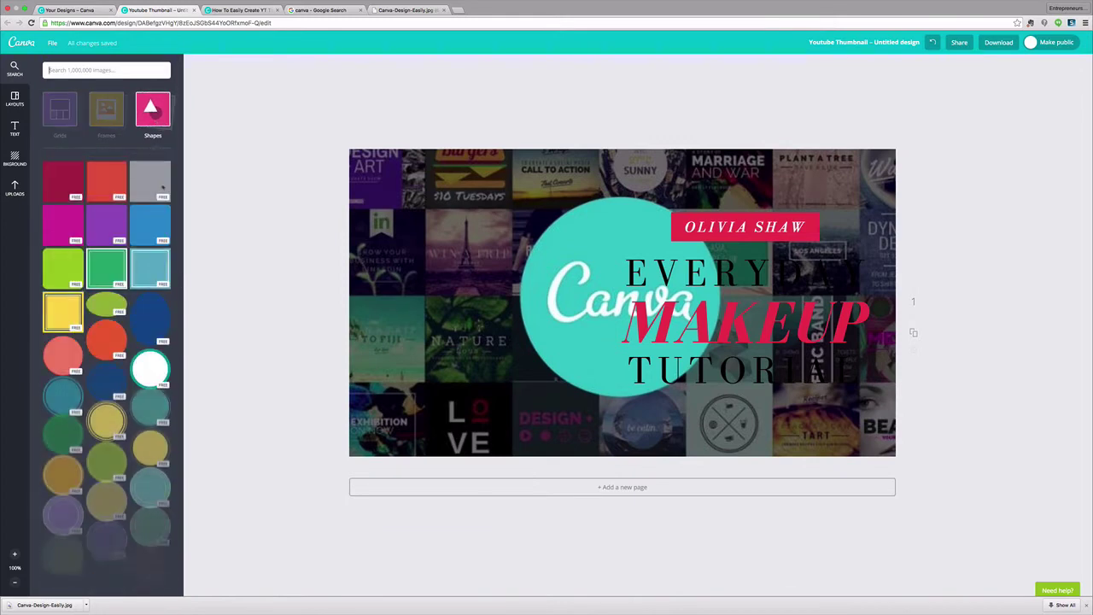
{"action": "left_click", "coordinate": [144, 184]}
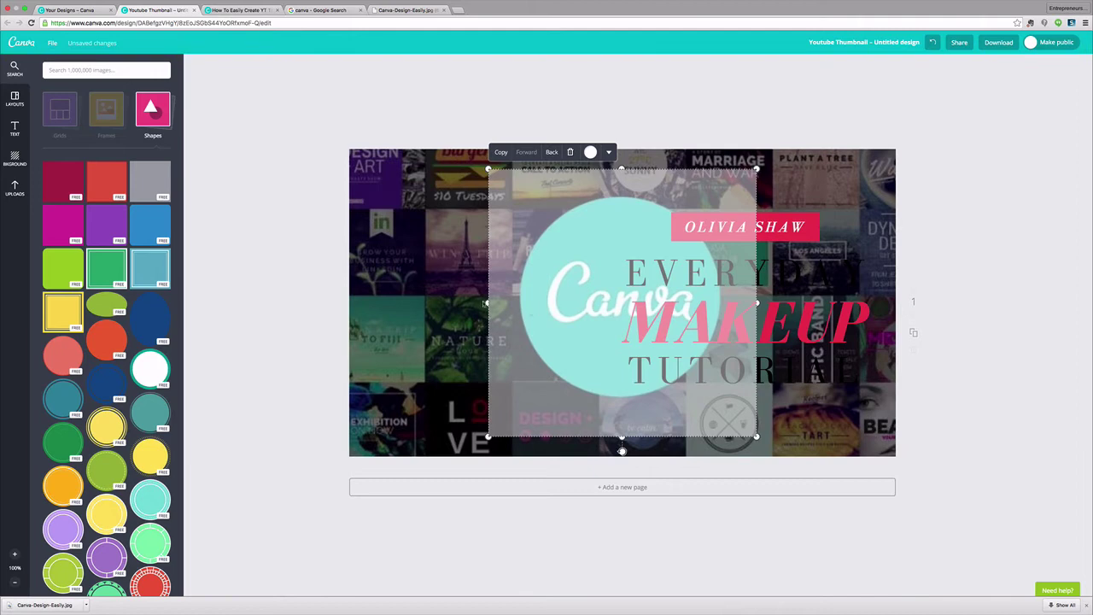
{"action": "left_click_drag", "start_coordinate": [488, 304], "coordinate": [347, 321]}
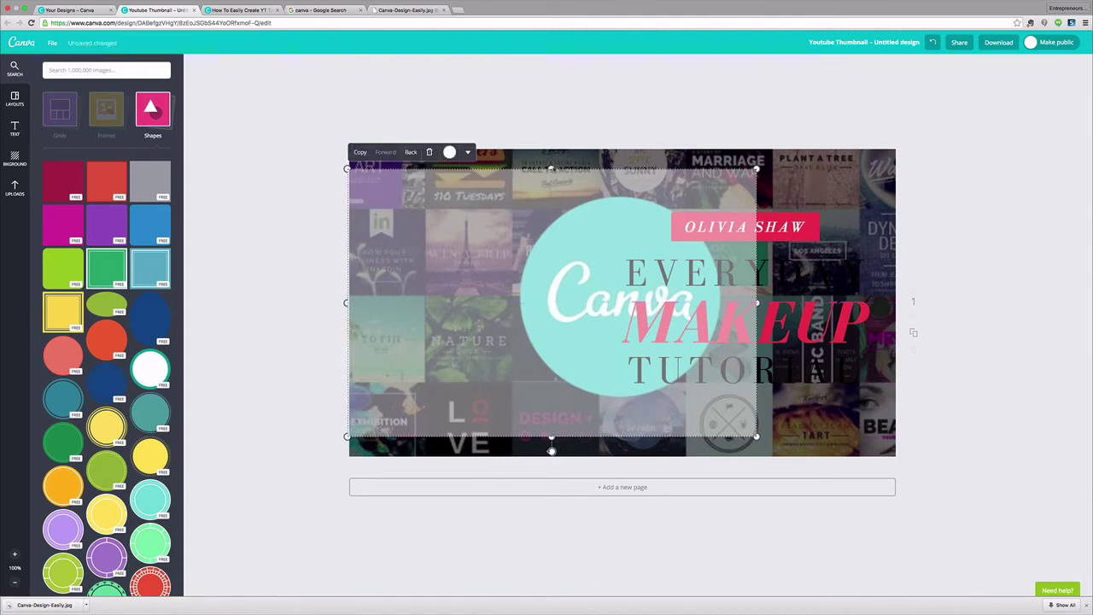
{"action": "left_click_drag", "start_coordinate": [551, 168], "coordinate": [550, 148]}
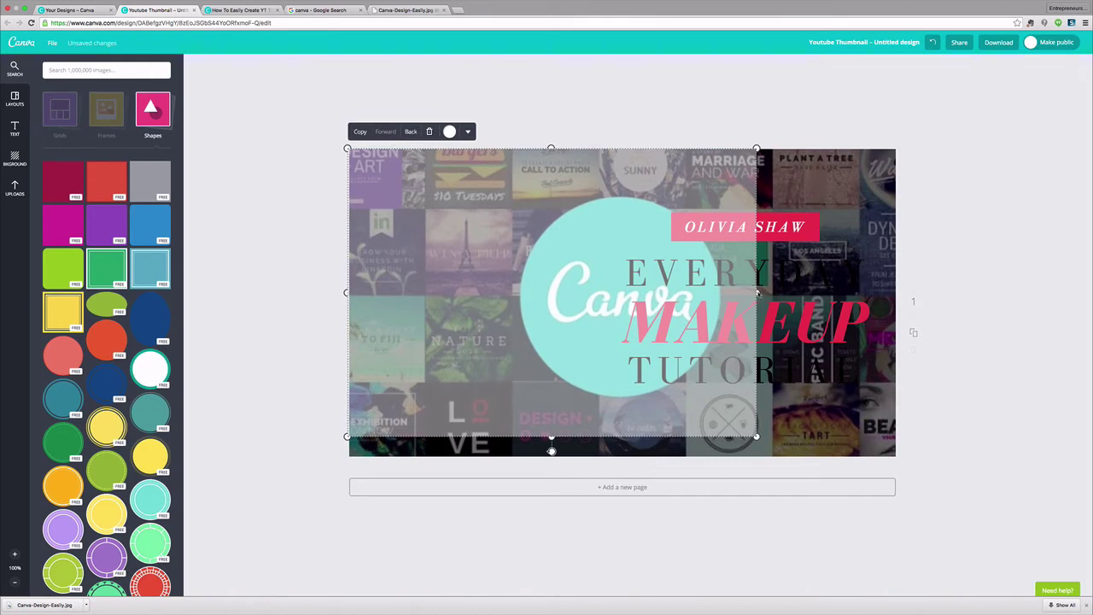
{"action": "left_click_drag", "start_coordinate": [757, 293], "coordinate": [899, 292]}
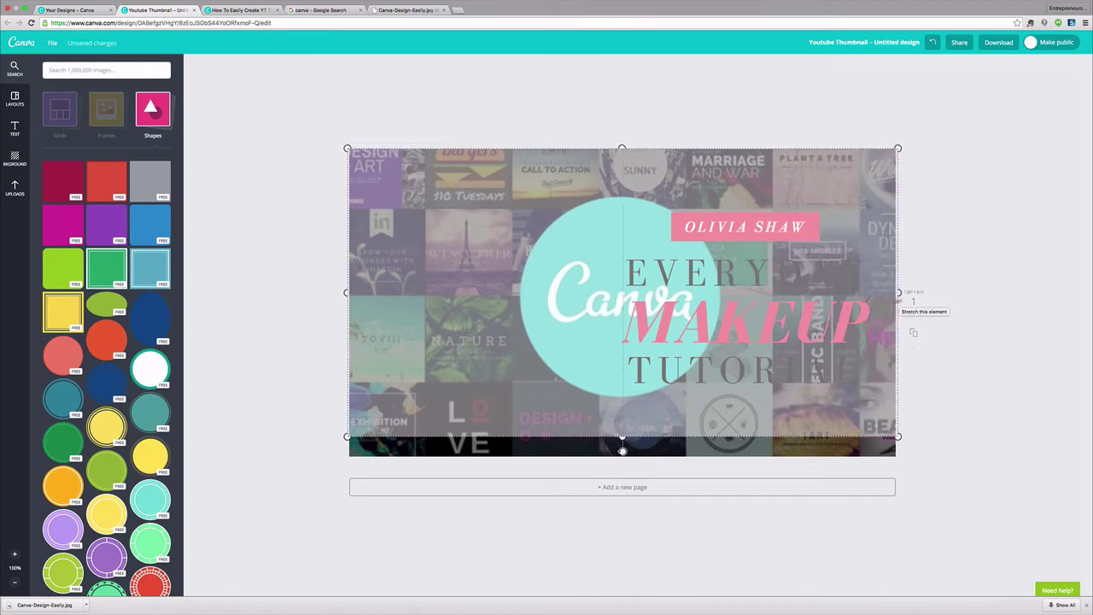
{"action": "left_click_drag", "start_coordinate": [622, 436], "coordinate": [622, 459]}
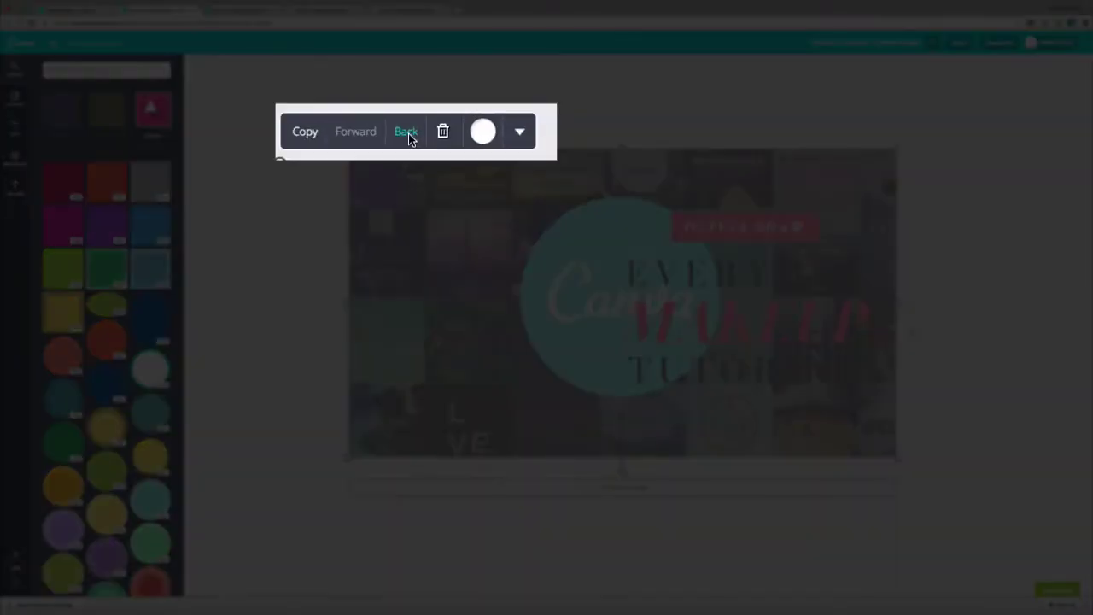
Send the overlay back behind EVERYDAY, TUTORIAL, the name banner and MAKEUP.
{"action": "left_click", "coordinate": [405, 131]}
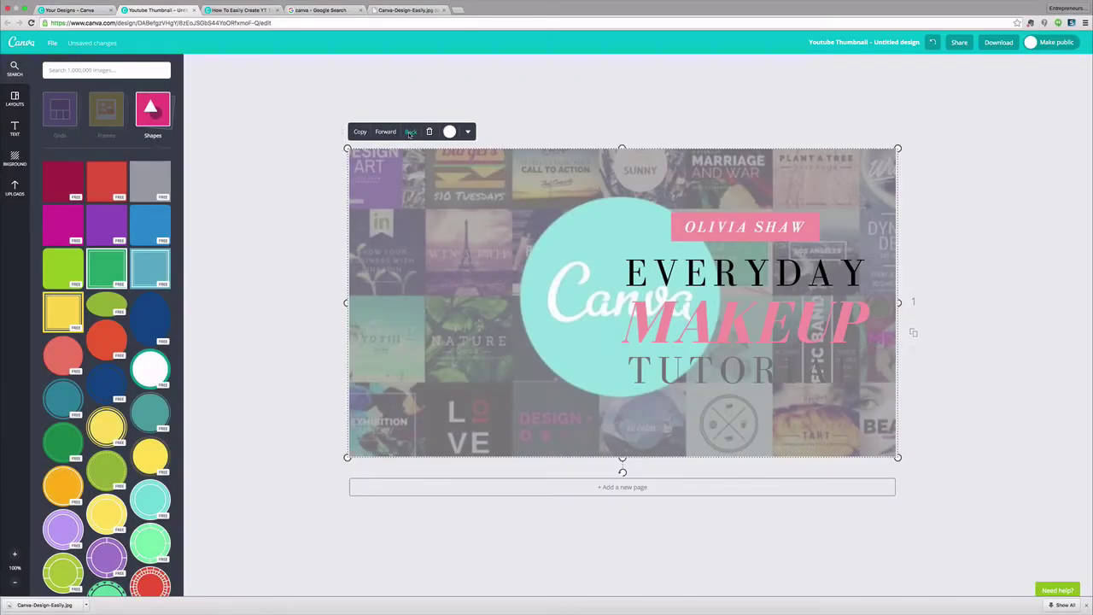
{"action": "left_click", "coordinate": [410, 133]}
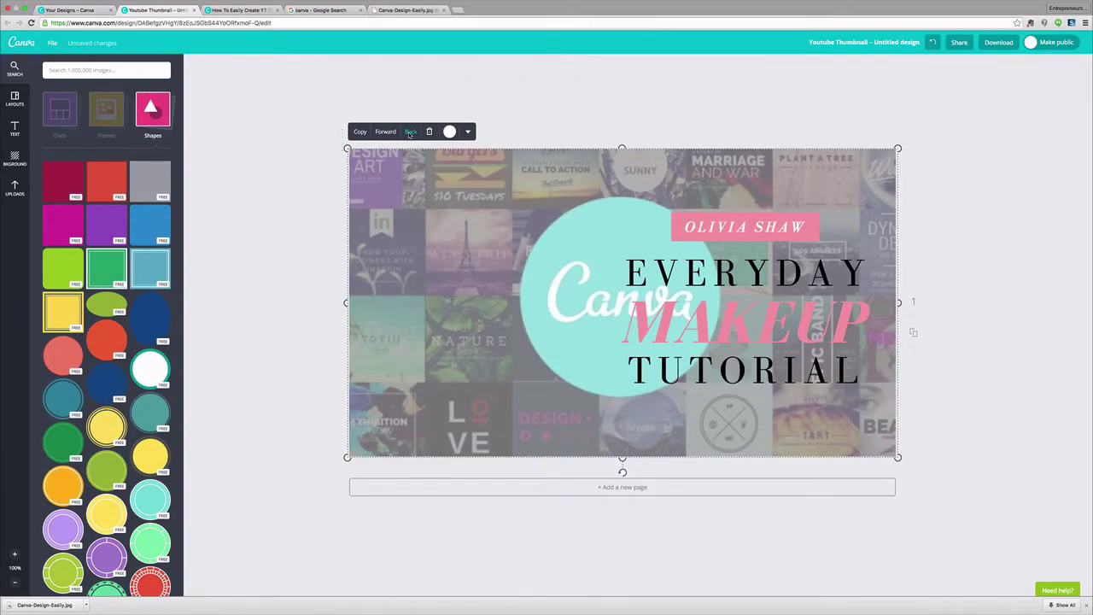
{"action": "left_click", "coordinate": [410, 132]}
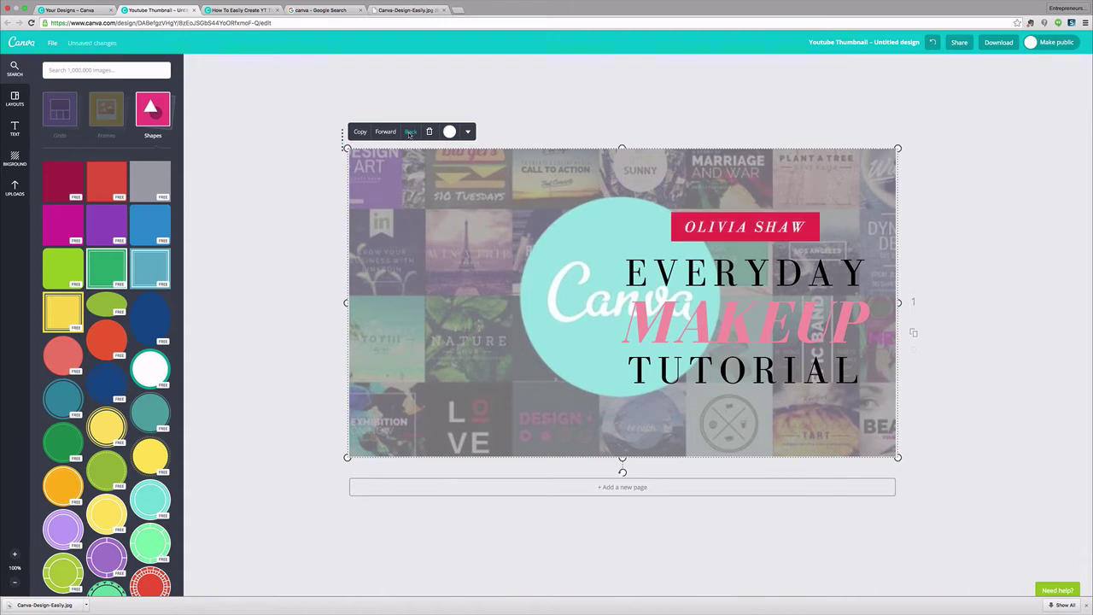
{"action": "left_click", "coordinate": [410, 132]}
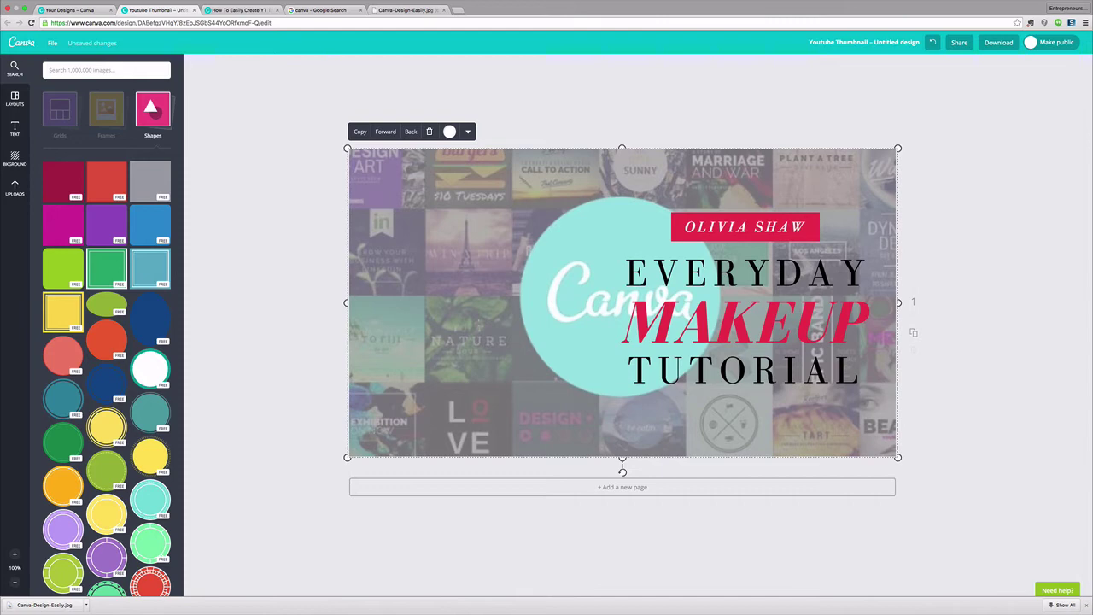
Tint the overlay blue from the colour palette.
{"action": "left_click", "coordinate": [448, 133]}
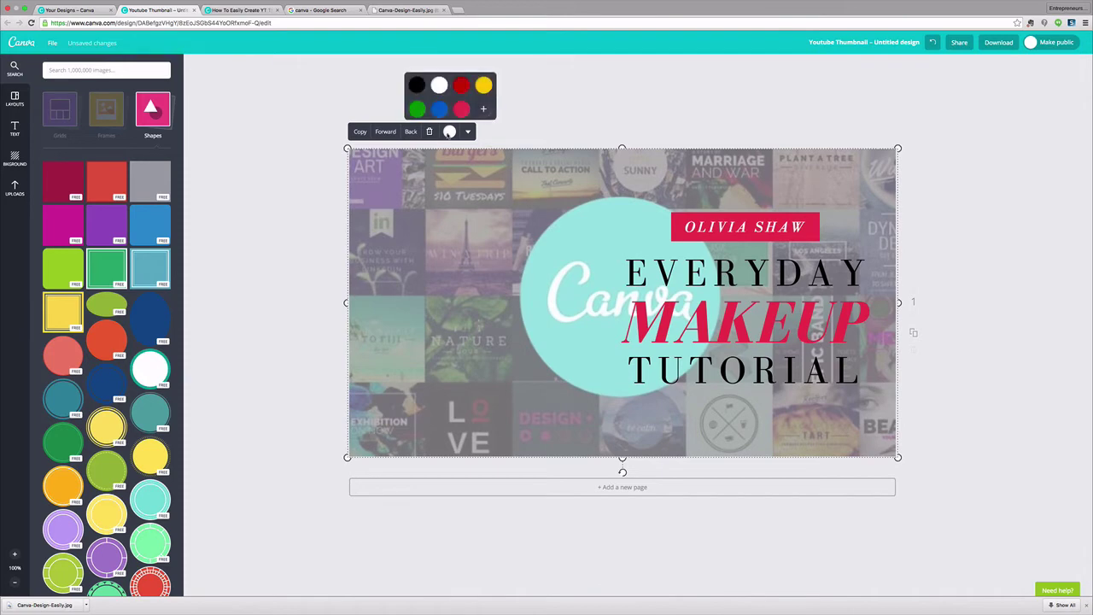
{"action": "left_click", "coordinate": [439, 109]}
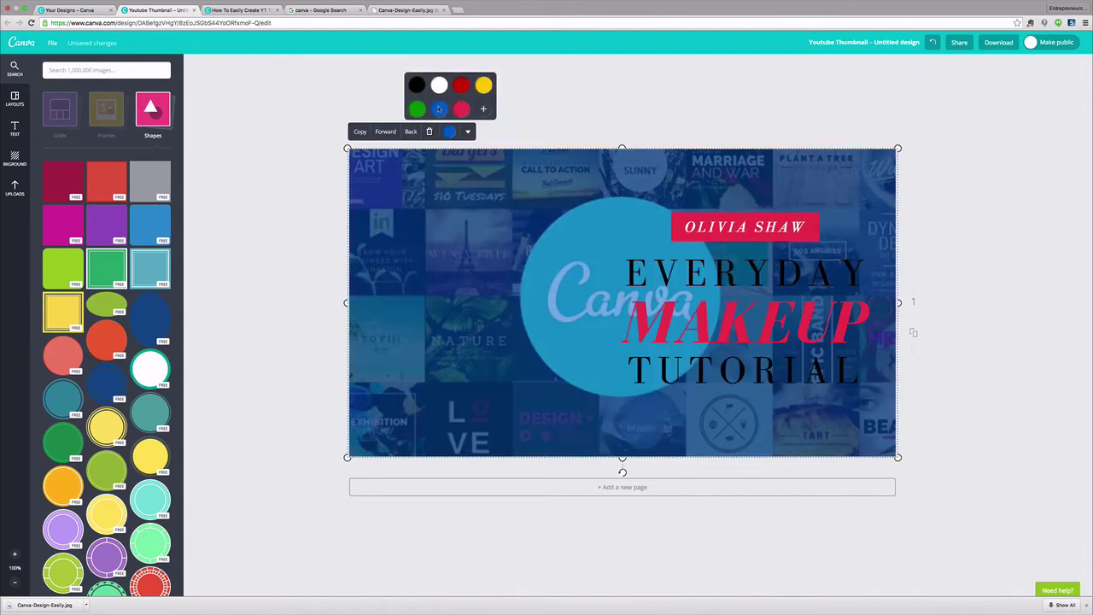
{"action": "left_click", "coordinate": [315, 303]}
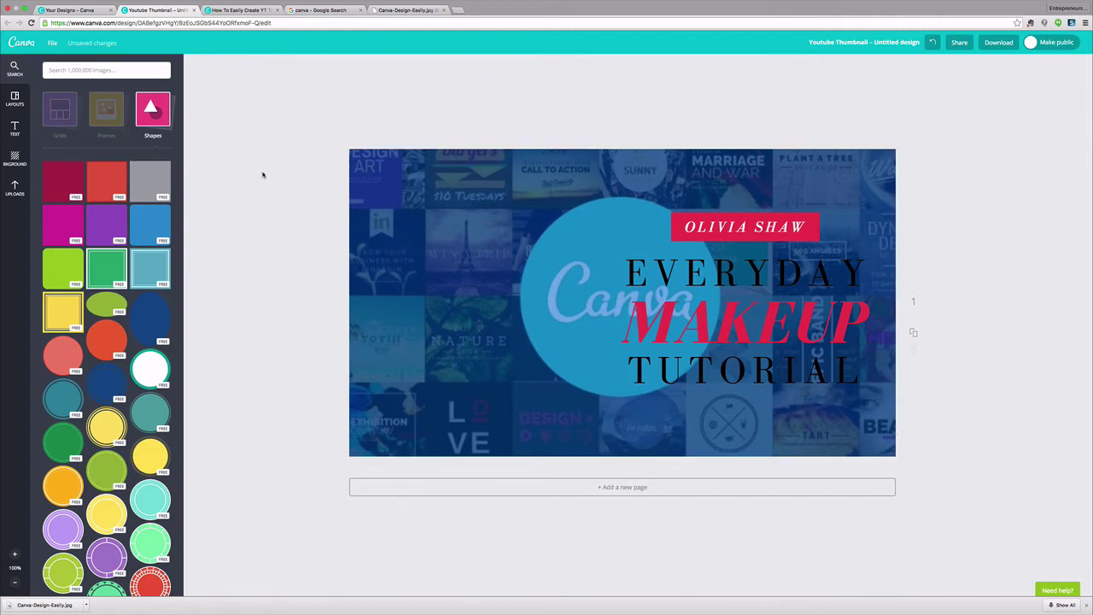
Replace the presenter name in the pink box with the creator's channel name.
{"action": "left_click", "coordinate": [743, 231]}
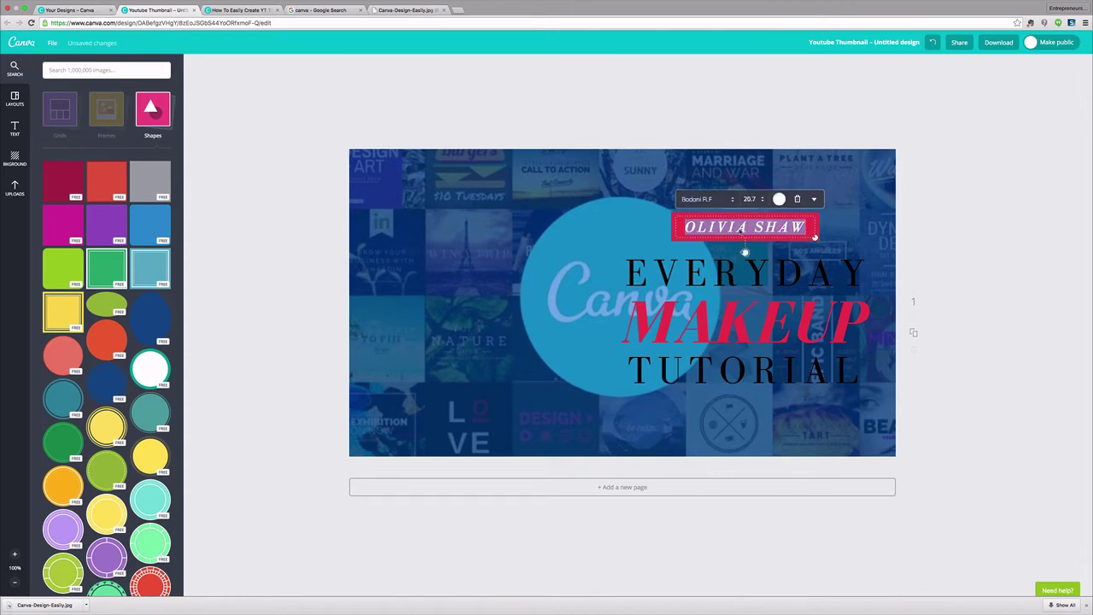
{"action": "type", "text": "DAVID VAU"}
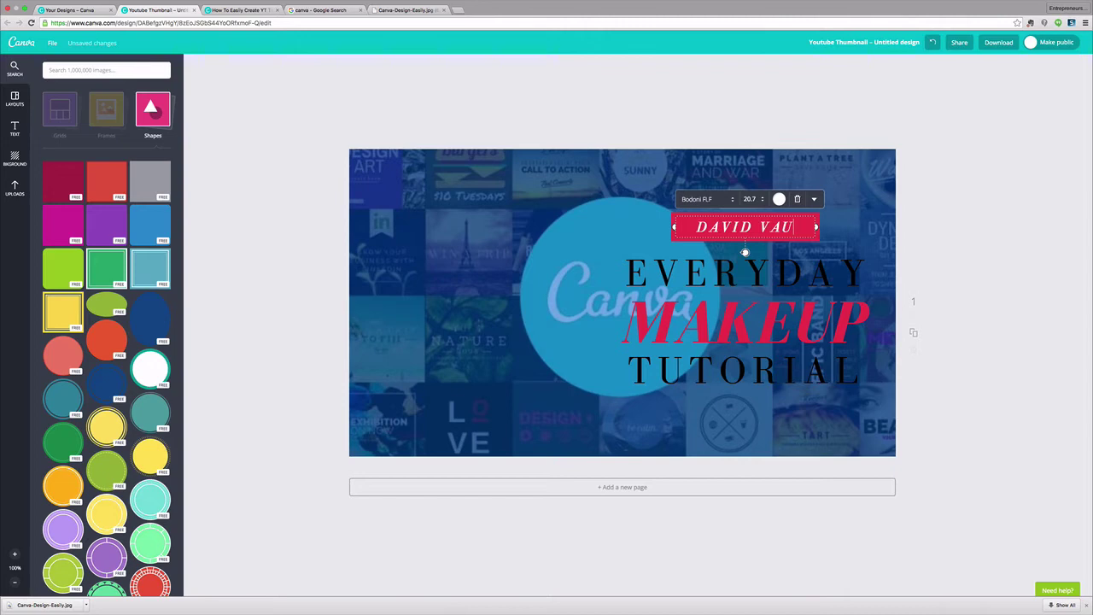
{"action": "type", "text": "GHAN"}
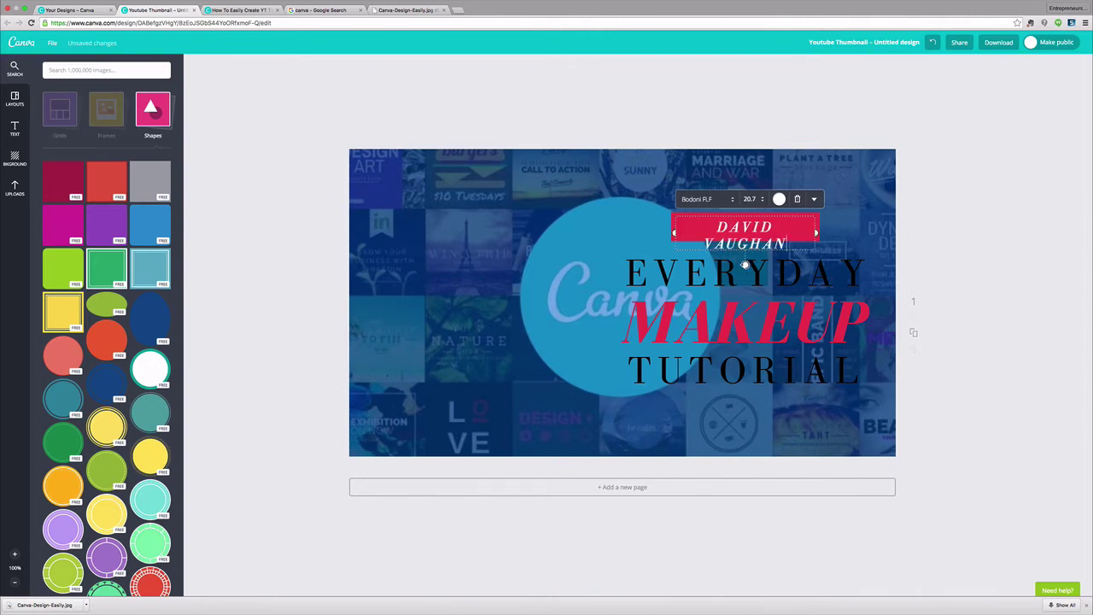
{"action": "type", "text": " TV"}
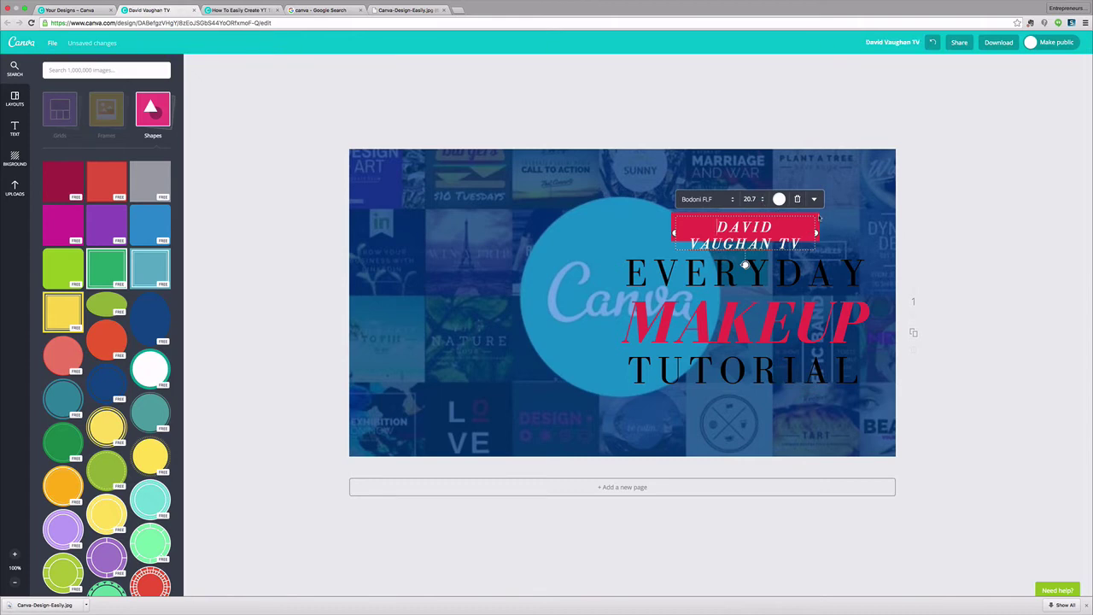
Widen the red name banner to the right and check how the channel name fits.
{"action": "left_click", "coordinate": [858, 228]}
{"action": "left_click", "coordinate": [818, 226]}
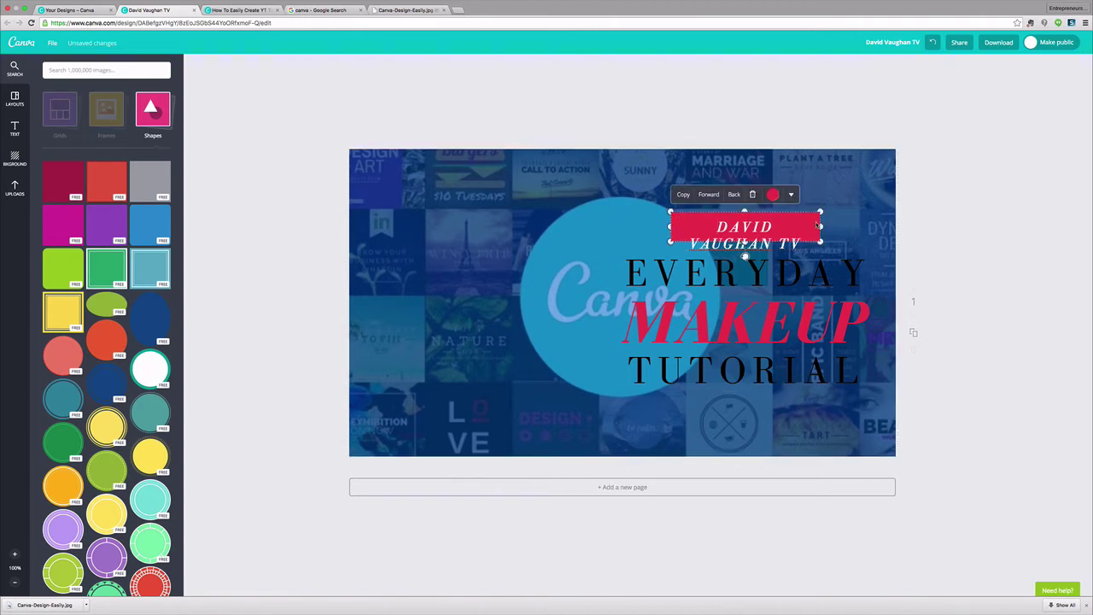
{"action": "left_click_drag", "start_coordinate": [821, 228], "coordinate": [853, 227]}
{"action": "left_click", "coordinate": [747, 243]}
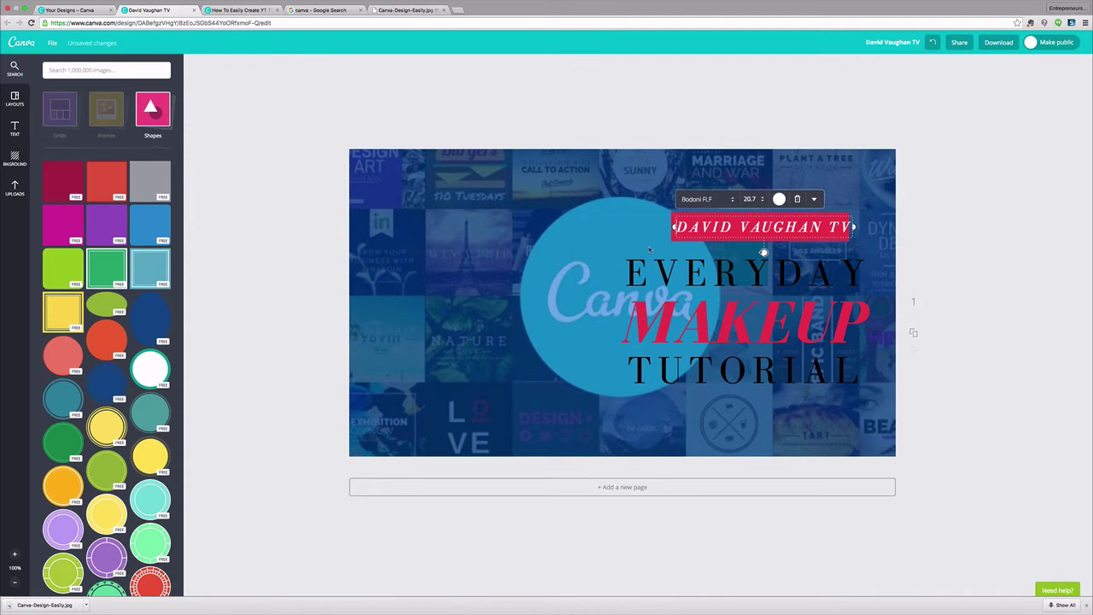
{"action": "left_click", "coordinate": [900, 142]}
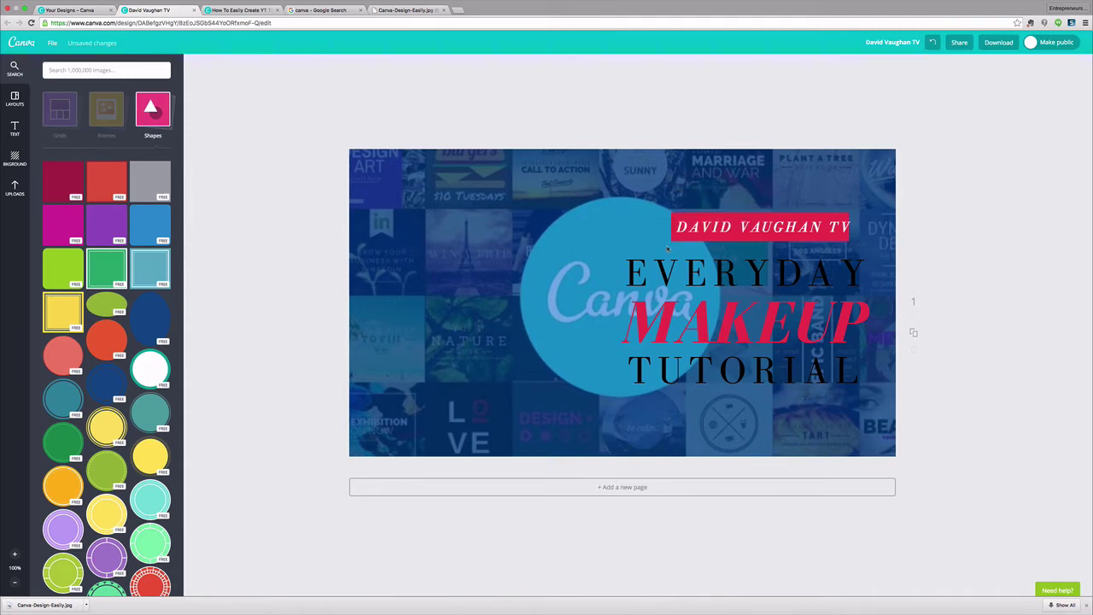
{"action": "left_click", "coordinate": [762, 236]}
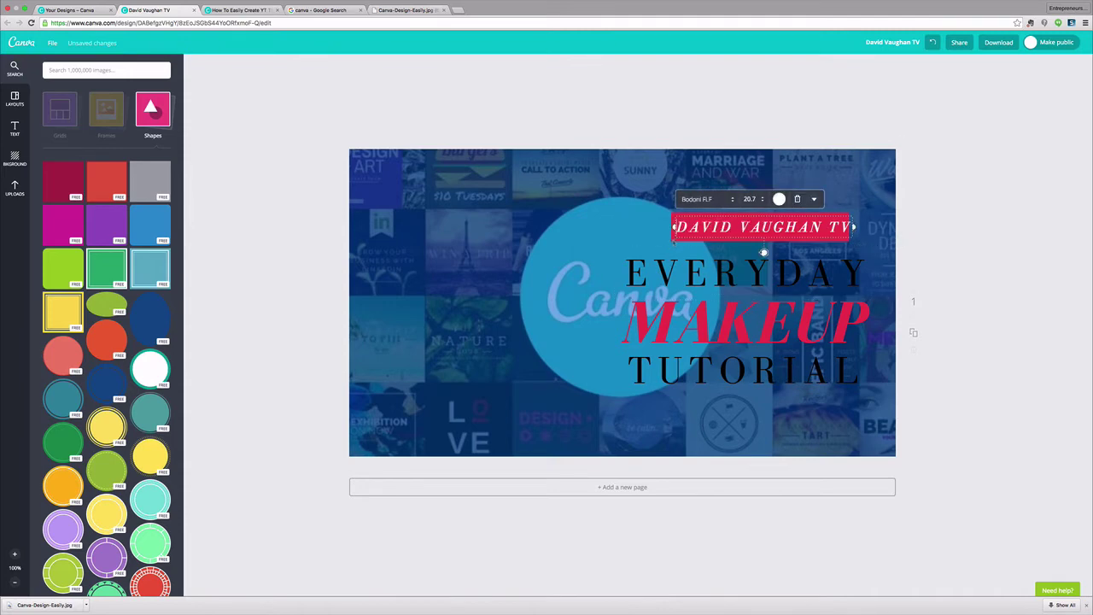
{"action": "left_click", "coordinate": [663, 132]}
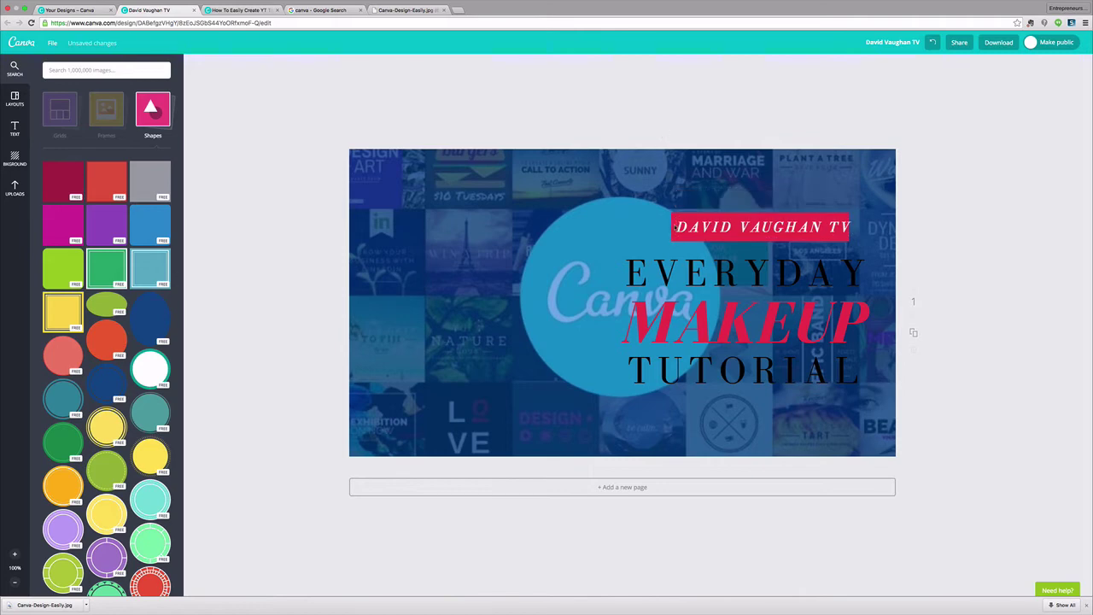
Widen the red banner to the left so the channel name sits on one line.
{"action": "left_click", "coordinate": [674, 218]}
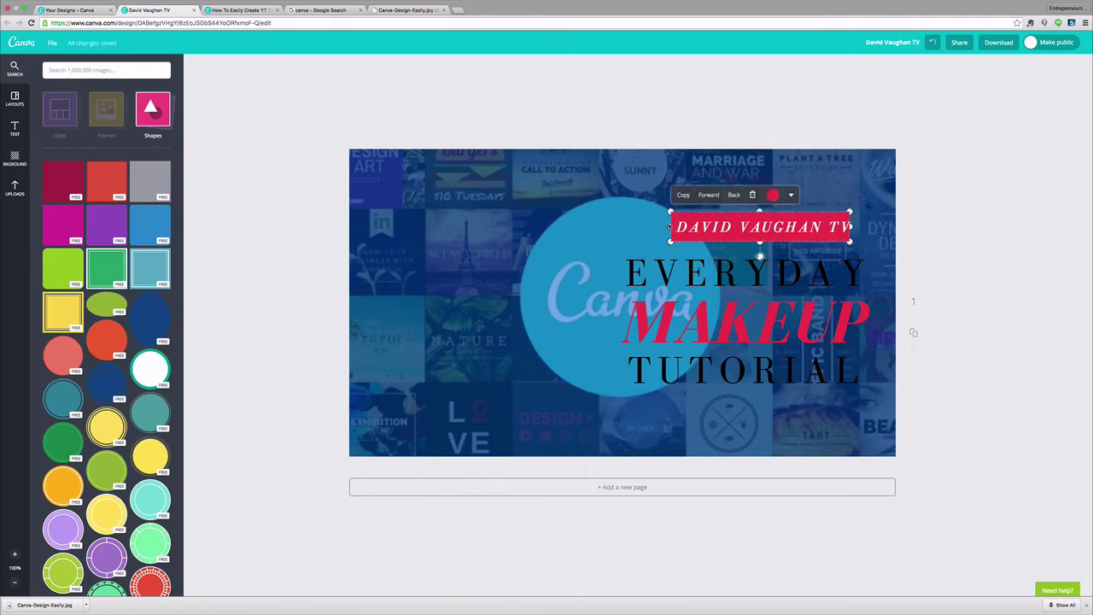
{"action": "left_click_drag", "start_coordinate": [671, 226], "coordinate": [717, 229]}
{"action": "left_click", "coordinate": [931, 273]}
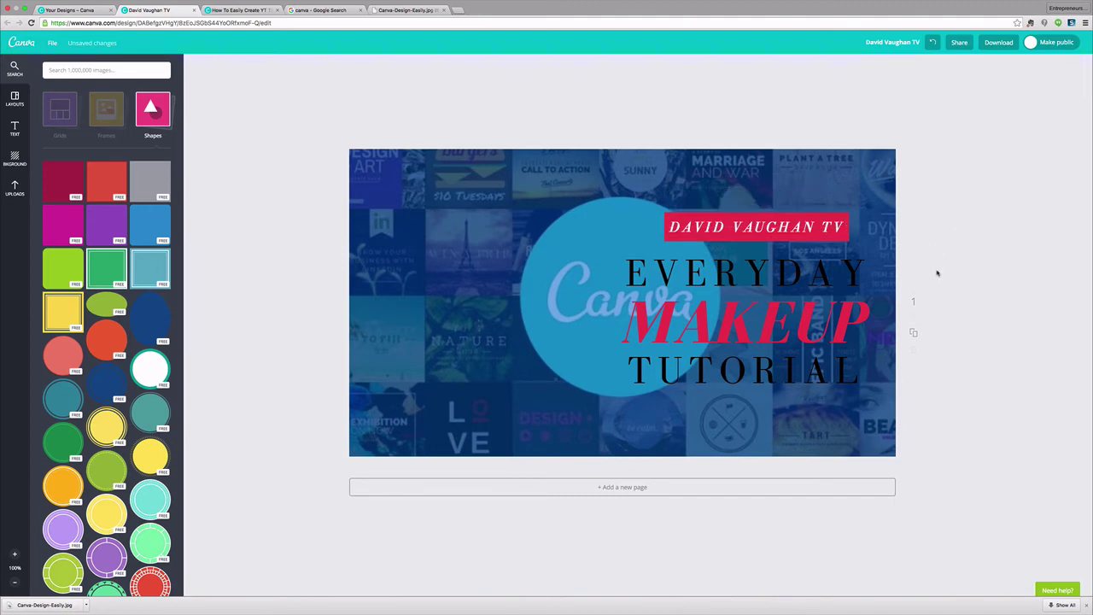
{"action": "left_click", "coordinate": [748, 280]}
Retype EVERYDAY as HOW TO CREATE at size 42 and widen its text box.
{"action": "left_click", "coordinate": [749, 279]}
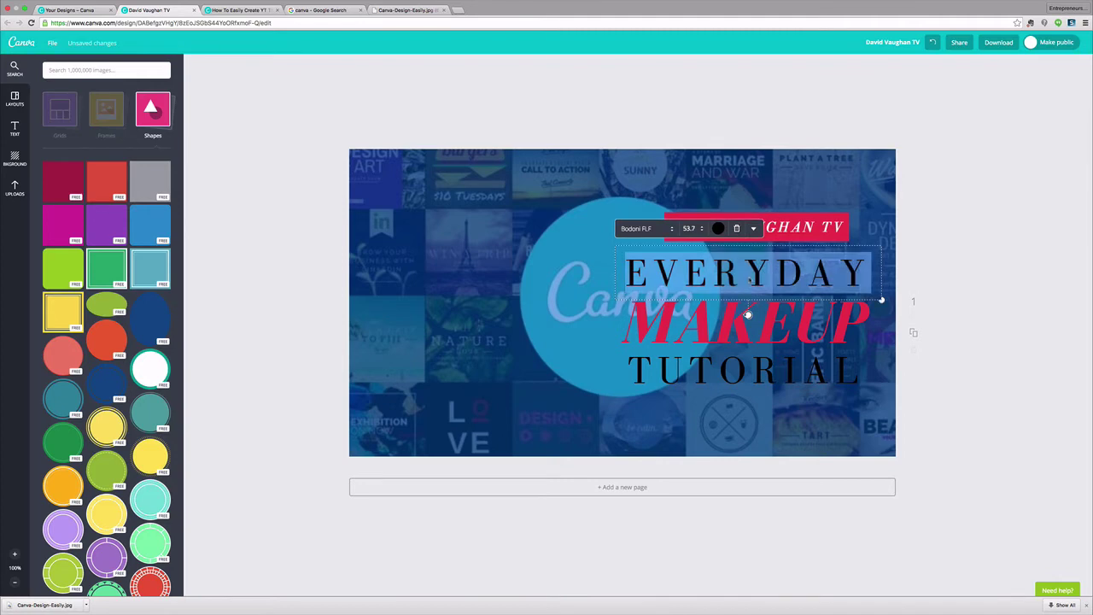
{"action": "type", "text": "HOW TO"}
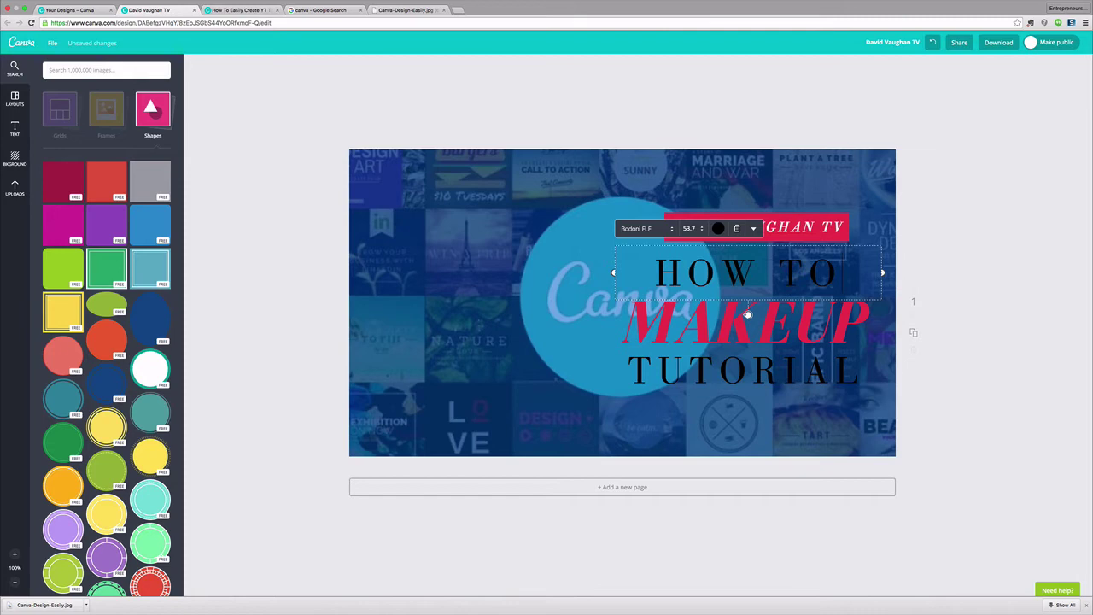
{"action": "type", "text": " CREATE"}
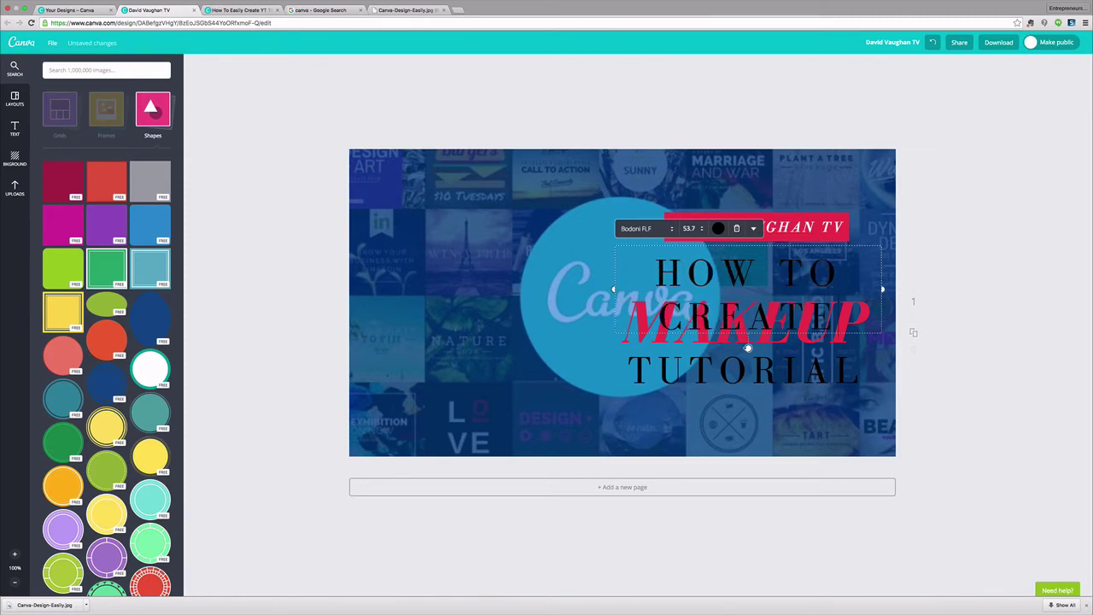
{"action": "left_click", "coordinate": [702, 228]}
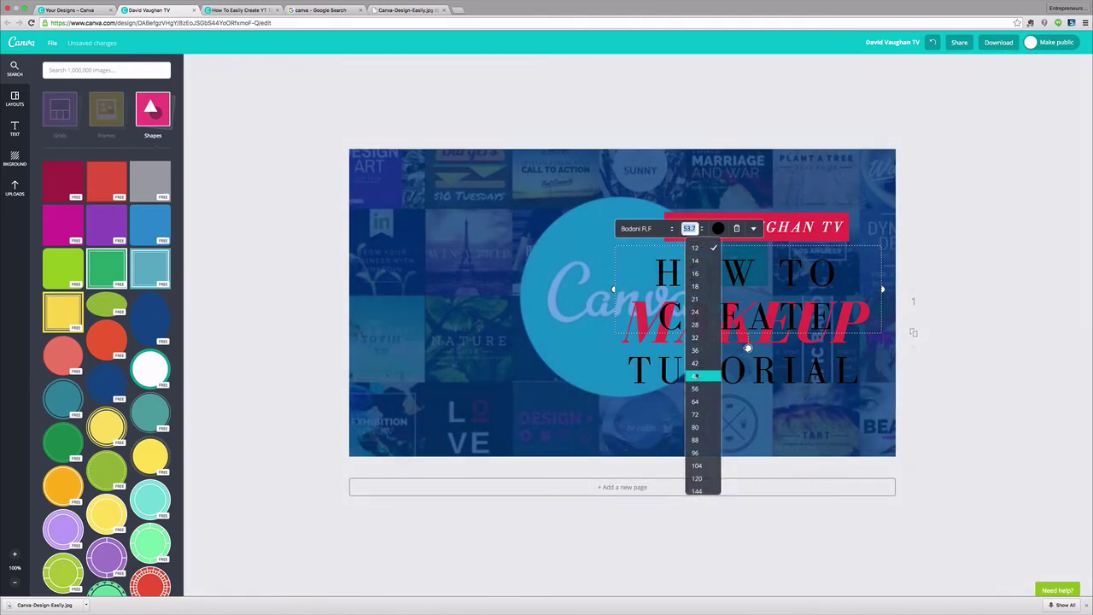
{"action": "left_click", "coordinate": [695, 363]}
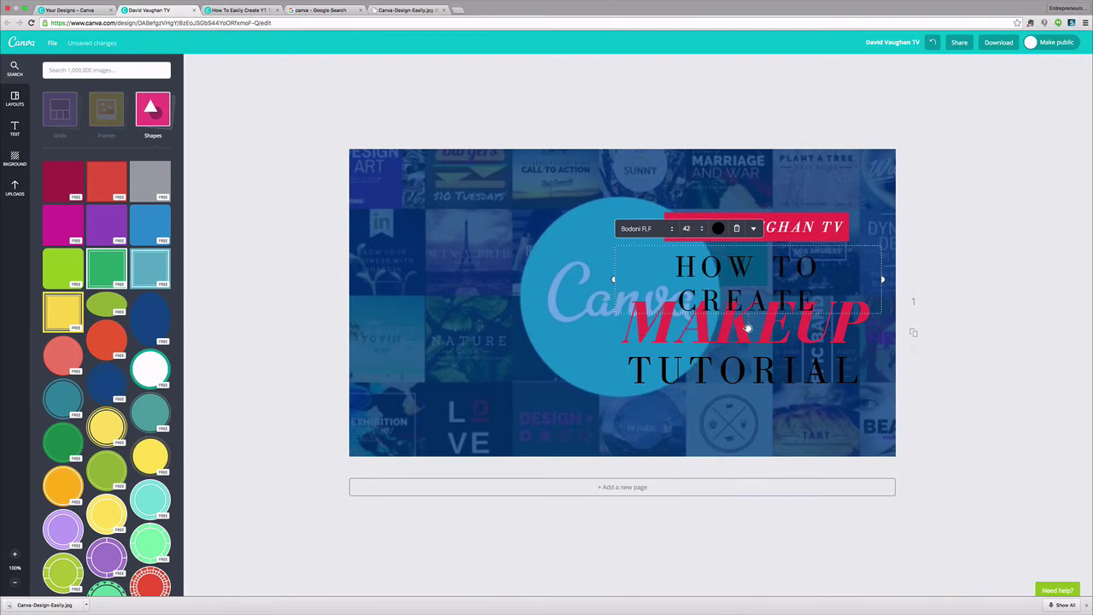
{"action": "left_click_drag", "start_coordinate": [883, 279], "coordinate": [912, 280]}
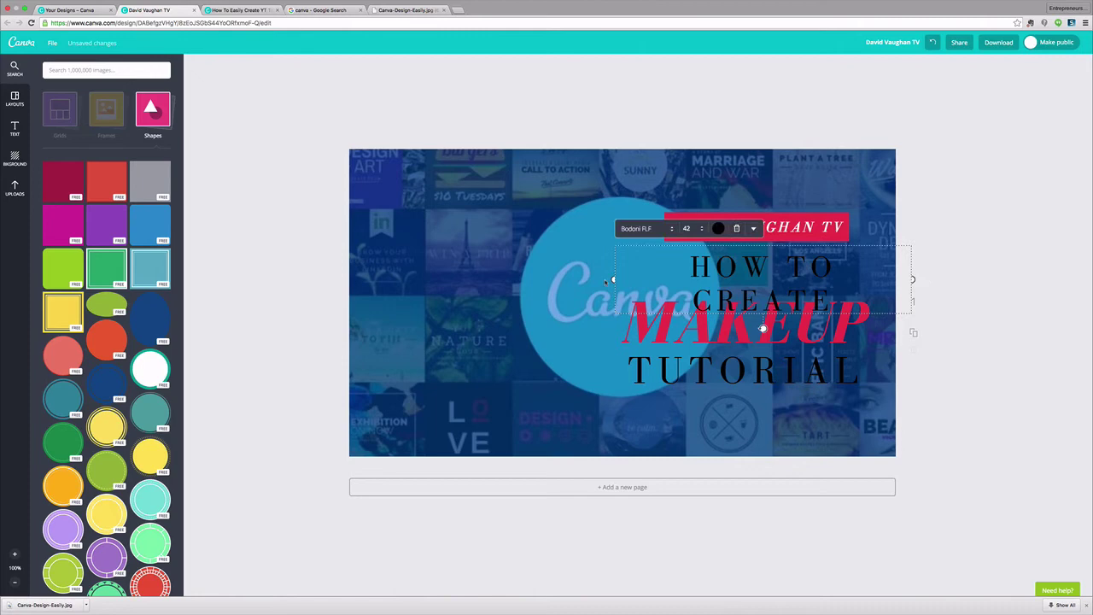
{"action": "left_click_drag", "start_coordinate": [612, 280], "coordinate": [591, 268]}
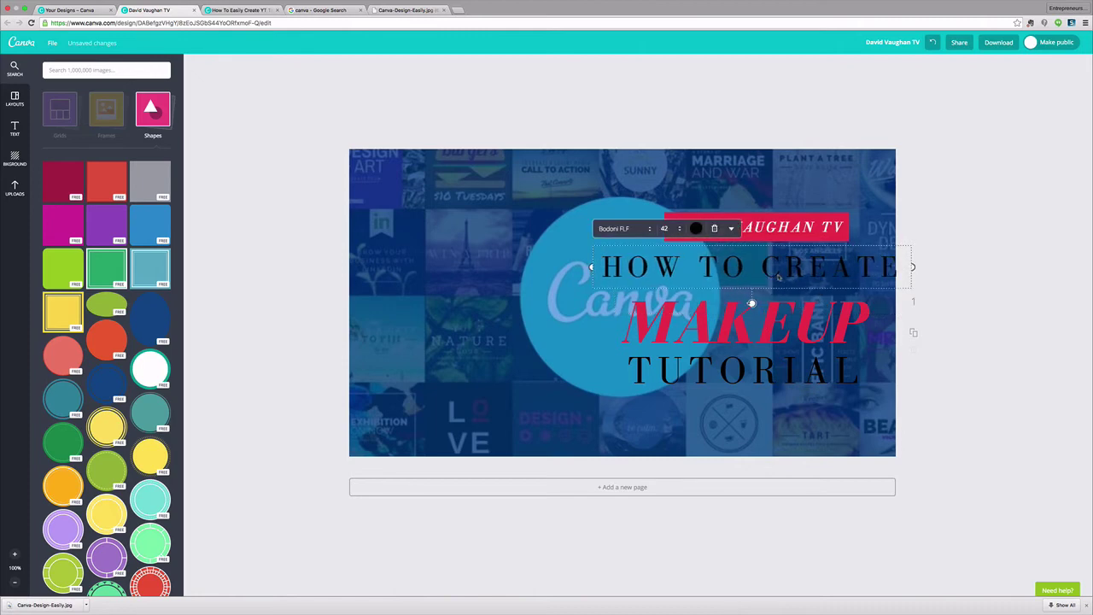
Set the HOW TO CREATE line to font size 38.
{"action": "left_click", "coordinate": [668, 228]}
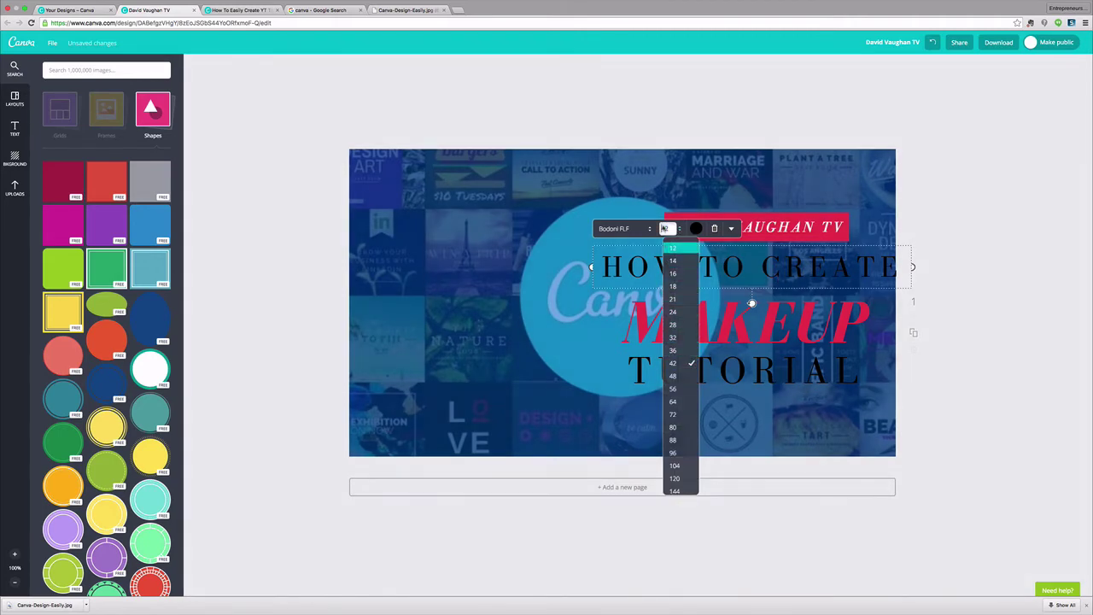
{"action": "type", "text": "38"}
{"action": "key", "text": "Return"}
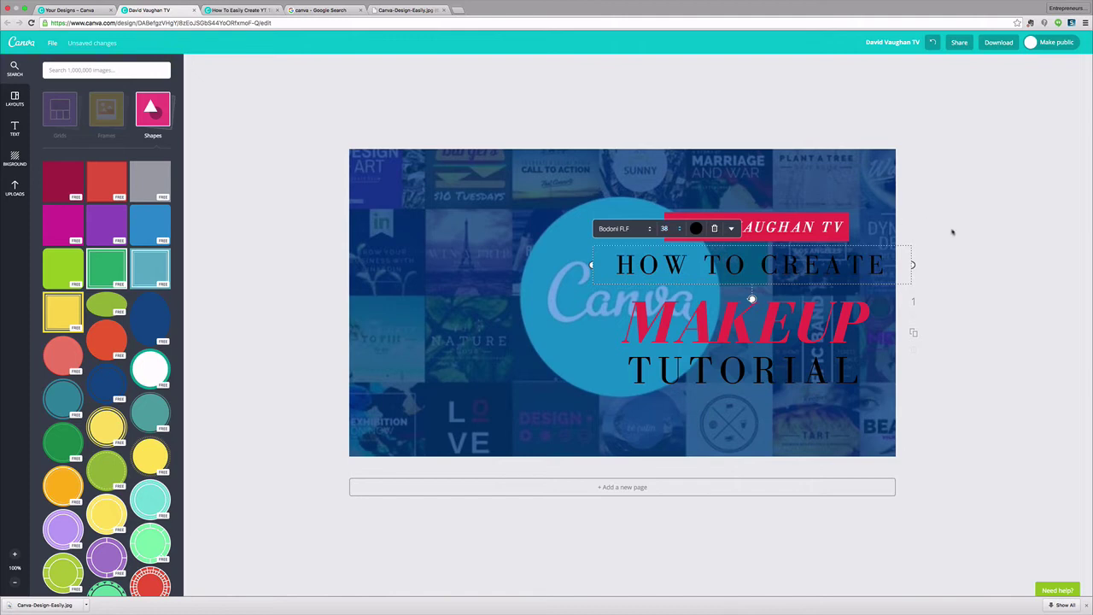
{"action": "left_click", "coordinate": [955, 233]}
Replace the pink word MAKEUP with CREATE.
{"action": "left_click", "coordinate": [762, 325]}
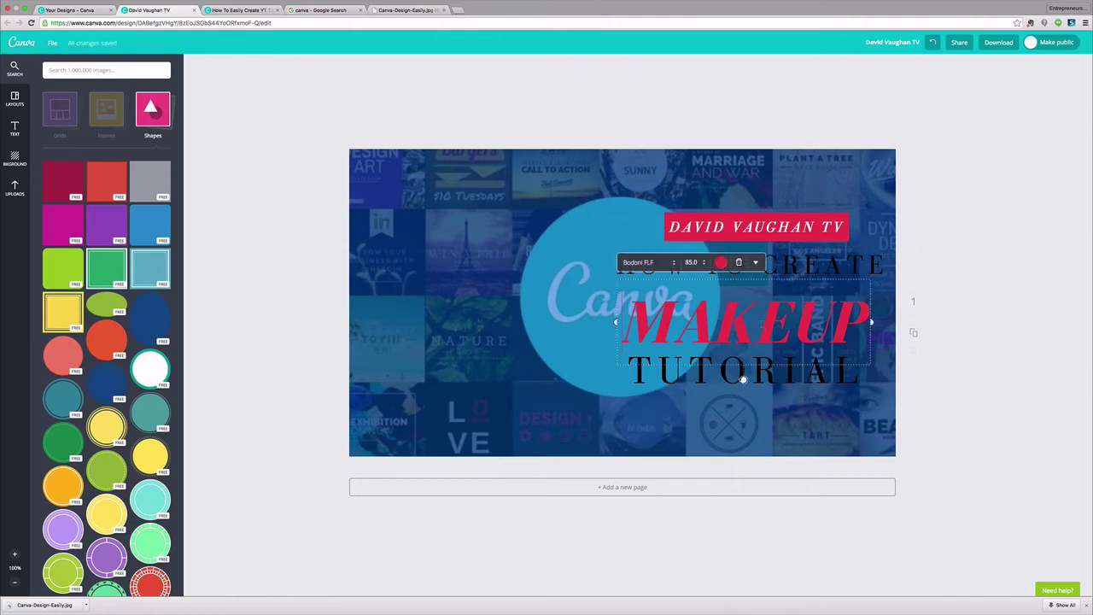
{"action": "left_click", "coordinate": [762, 325]}
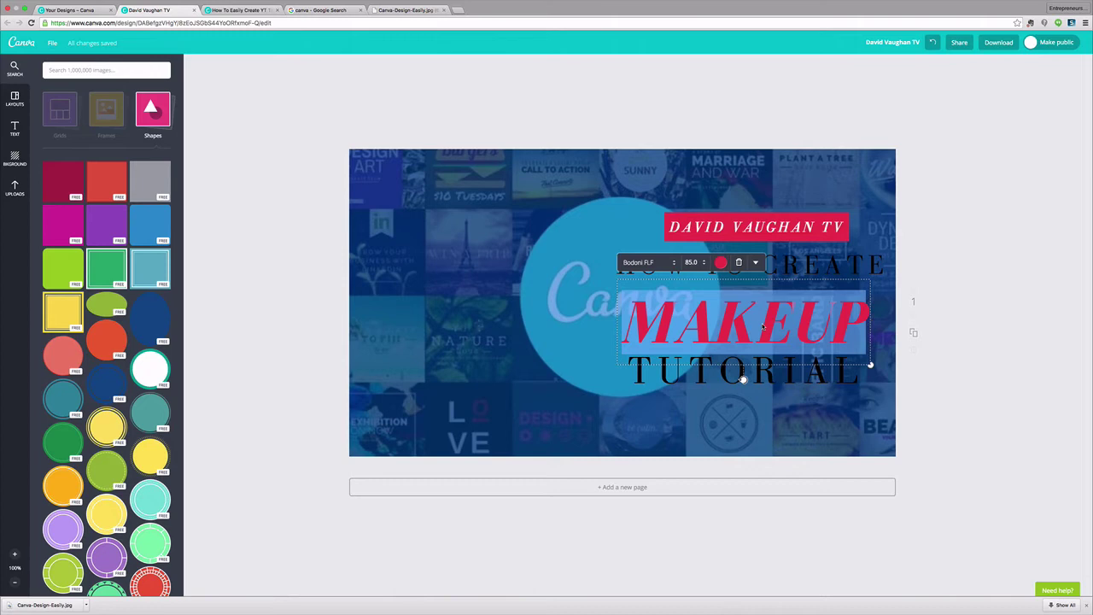
{"action": "type", "text": "CREATE"}
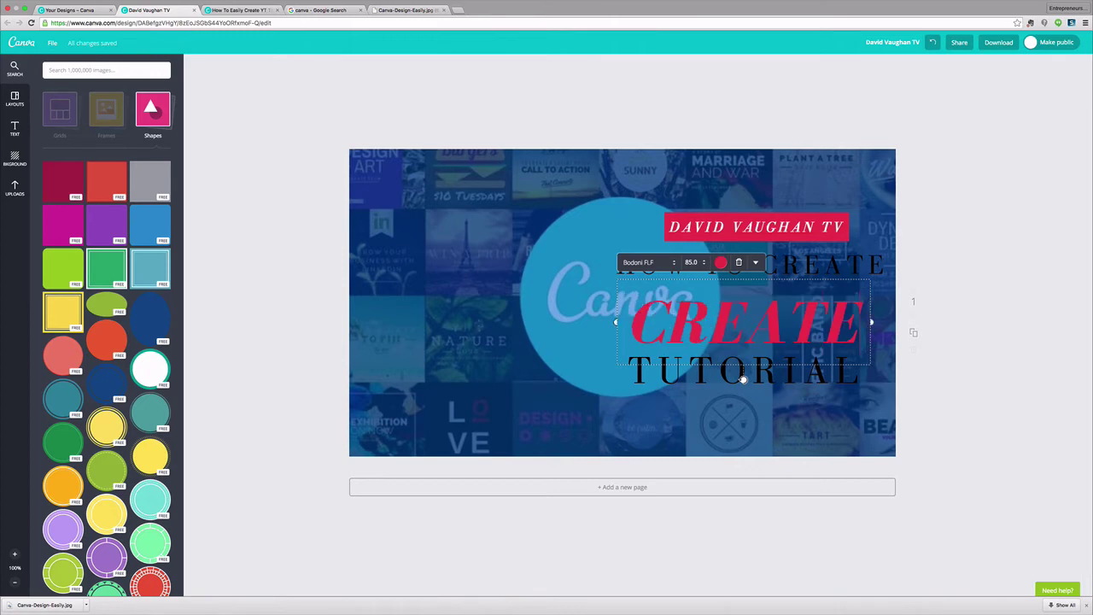
{"action": "left_click", "coordinate": [984, 332]}
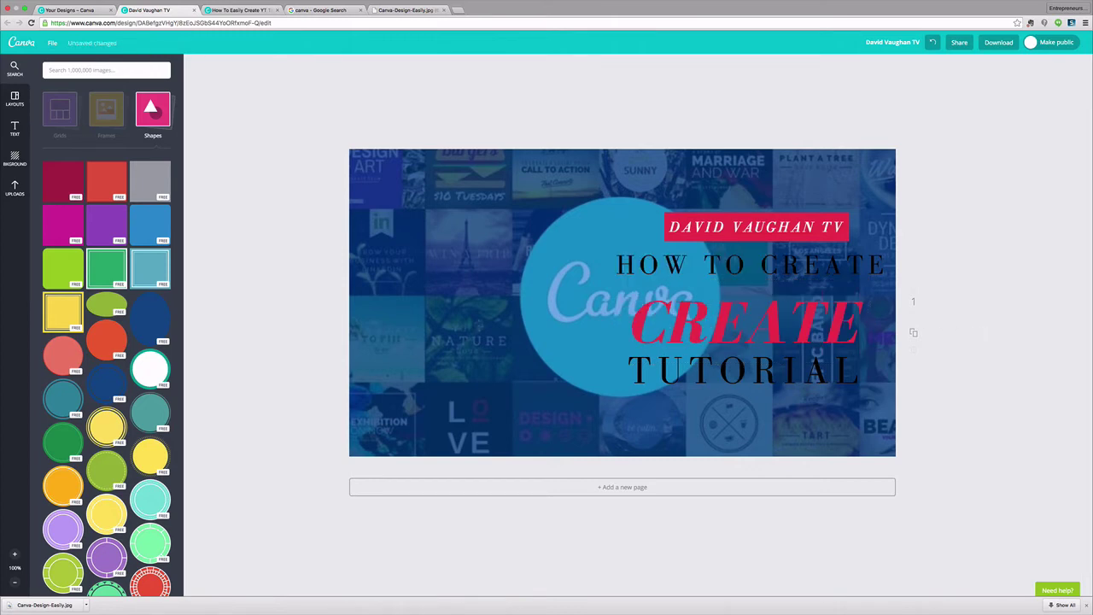
Change TUTORIAL to YOUTUBE THUMBNAILS and widen its box on both sides.
{"action": "double_click", "coordinate": [740, 371]}
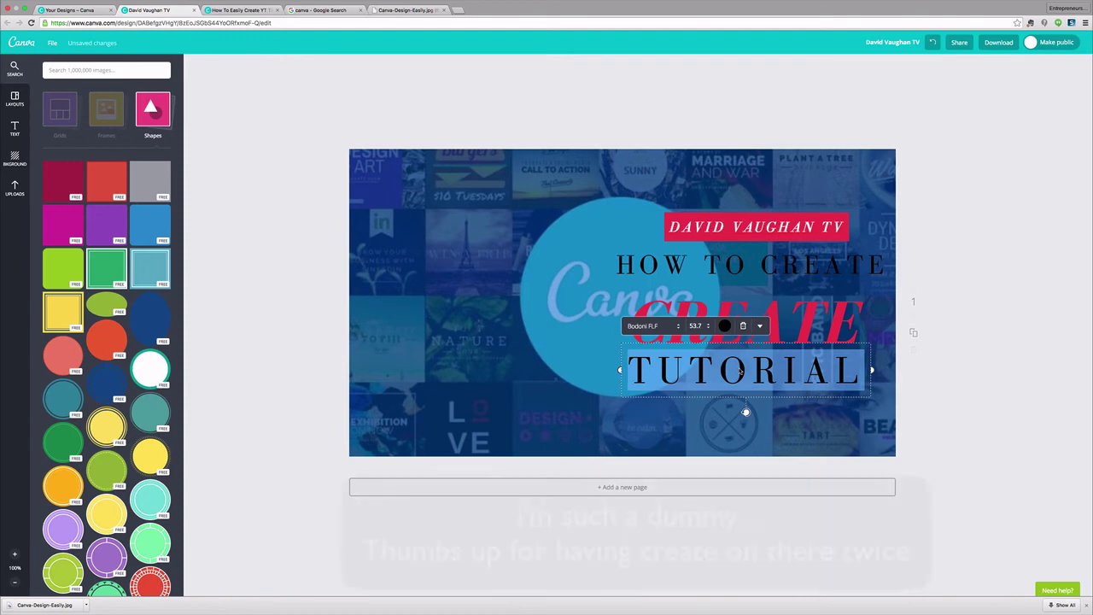
{"action": "type", "text": "YOUTUB"}
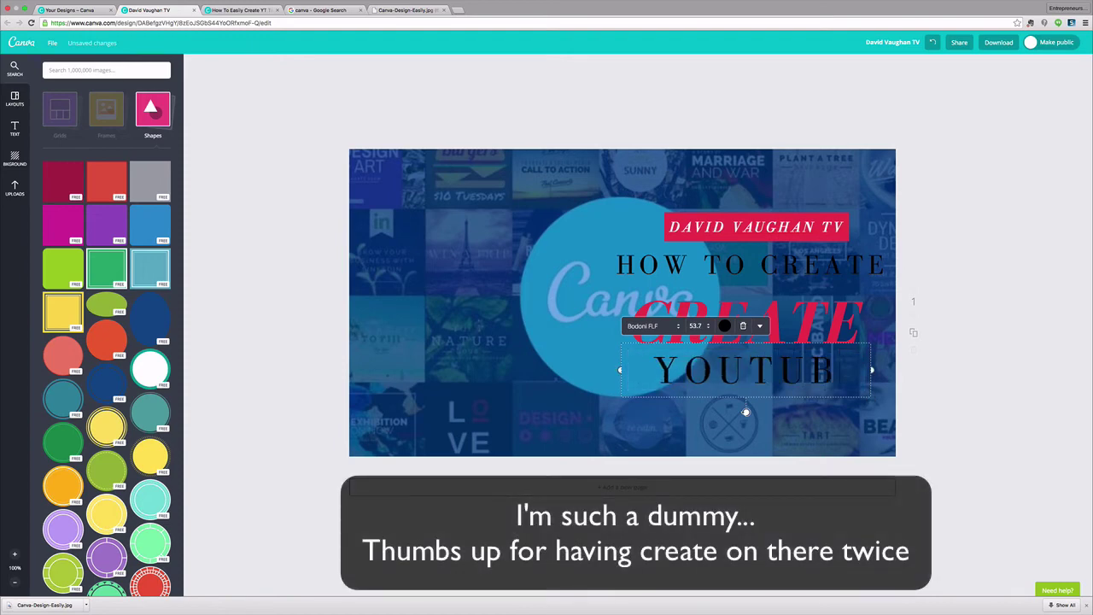
{"action": "type", "text": "E THUMBNAILS"}
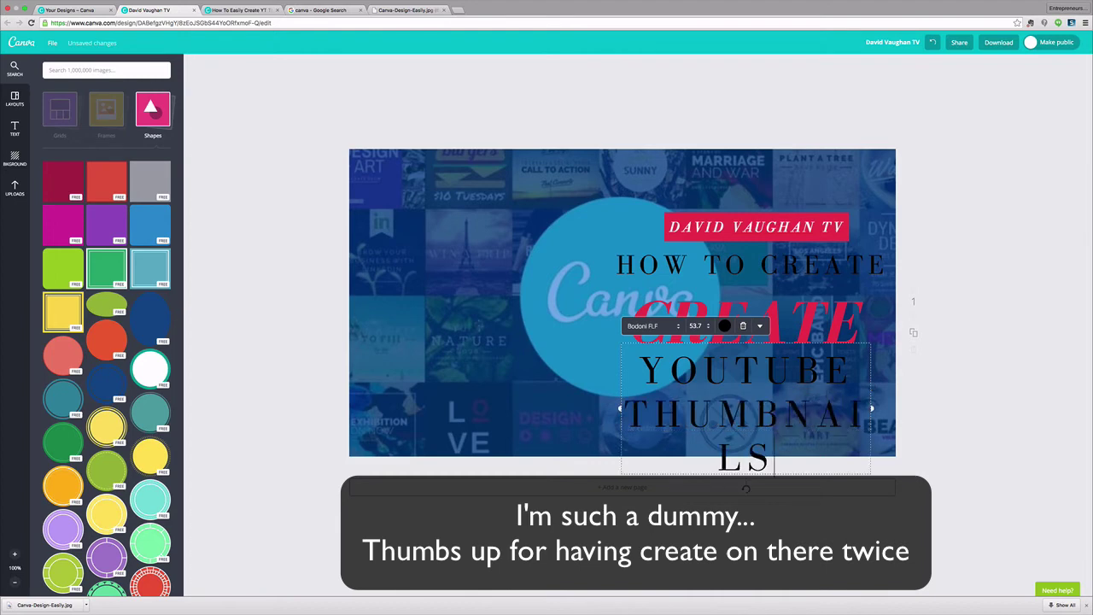
{"action": "left_click", "coordinate": [1024, 350]}
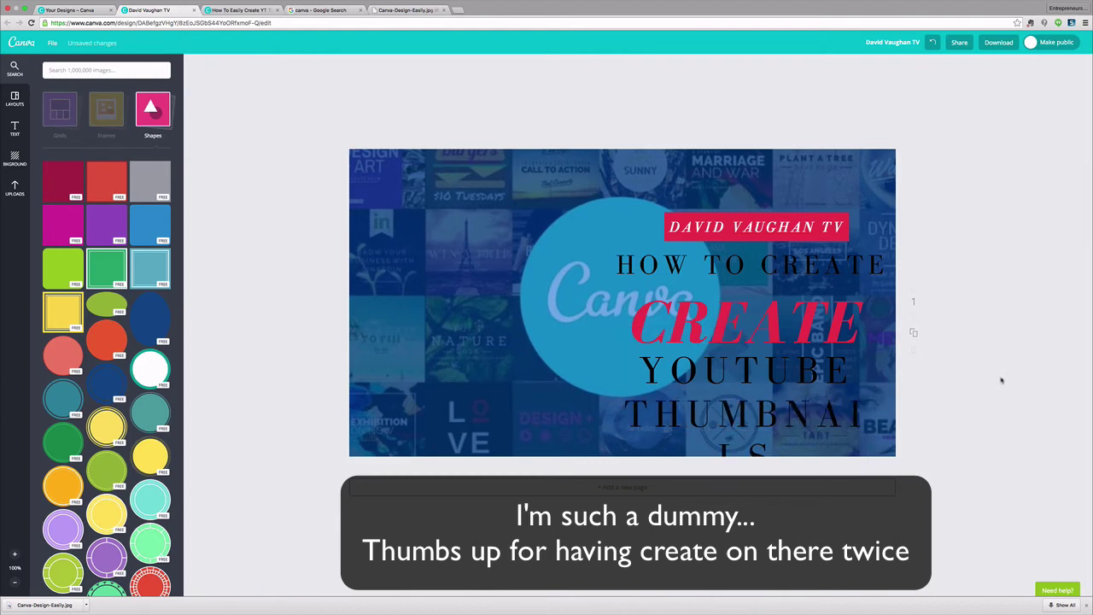
{"action": "left_click", "coordinate": [628, 411]}
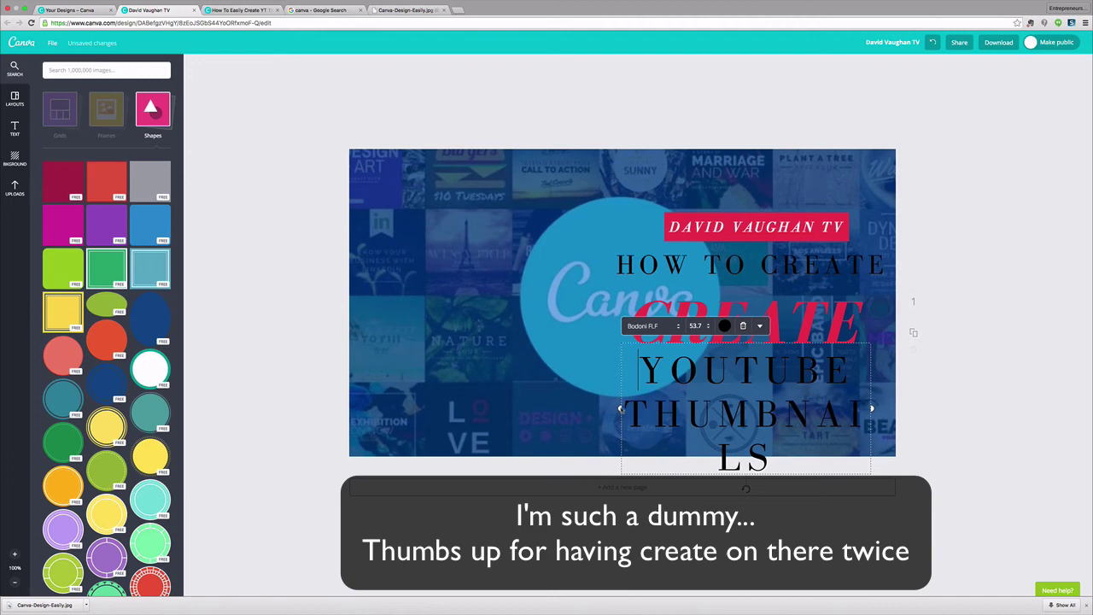
{"action": "left_click_drag", "start_coordinate": [621, 409], "coordinate": [584, 409]}
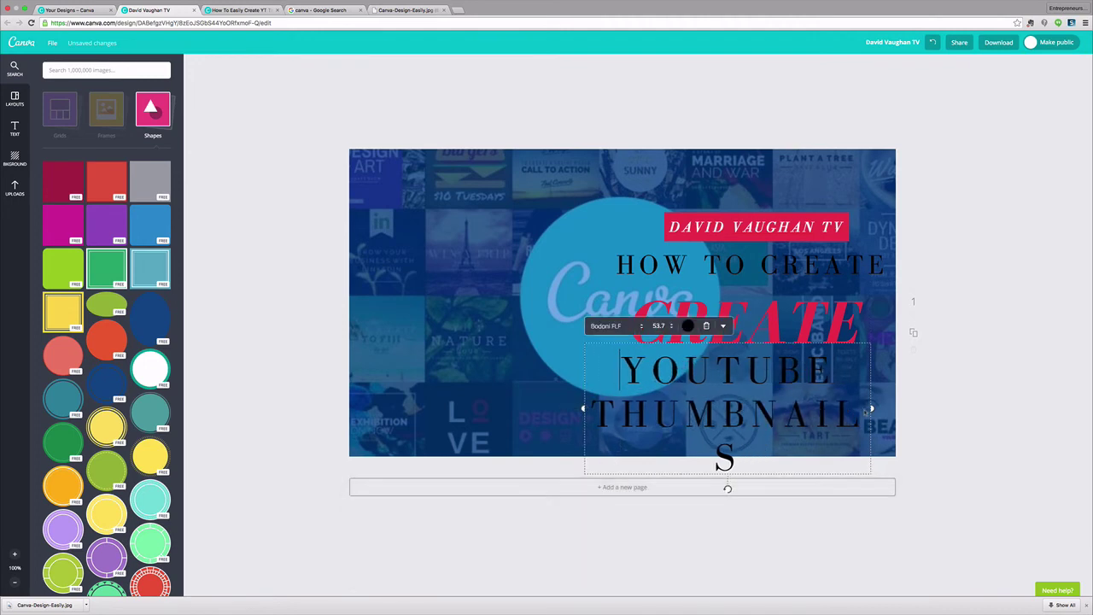
{"action": "left_click_drag", "start_coordinate": [872, 409], "coordinate": [904, 406]}
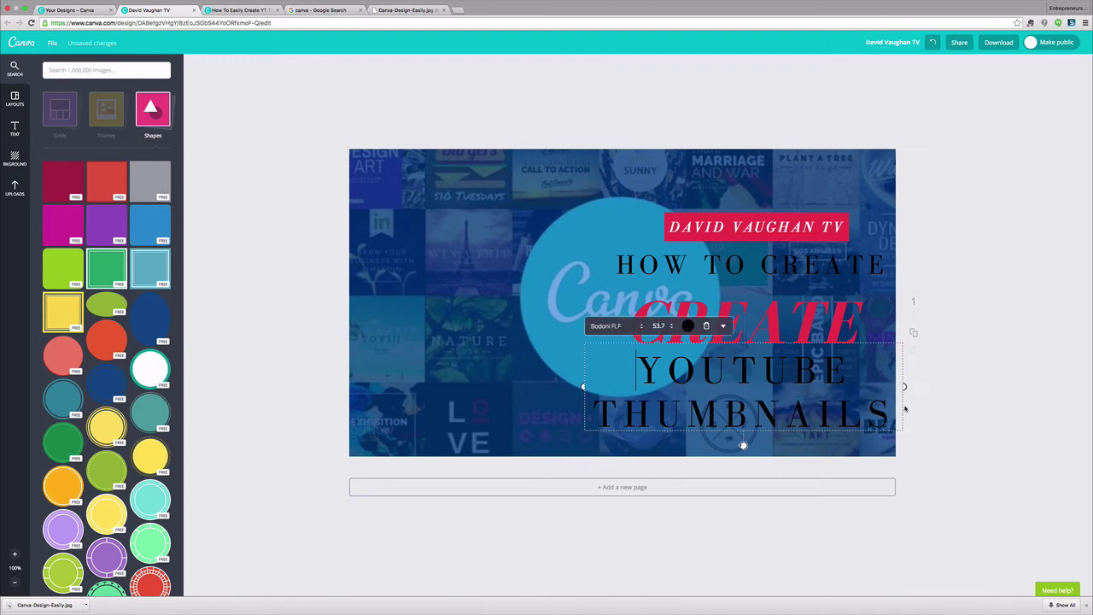
Try font sizes 38 and 42 on the YOUTUBE THUMBNAILS lines, settling on 48.
{"action": "left_click", "coordinate": [659, 326]}
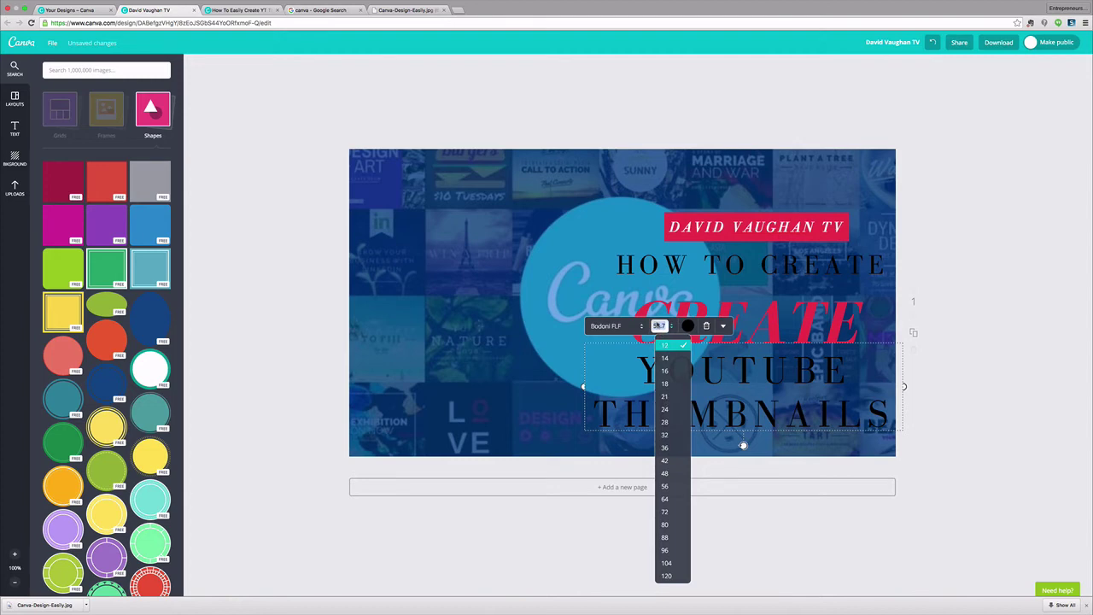
{"action": "type", "text": "38"}
{"action": "key", "text": "Return"}
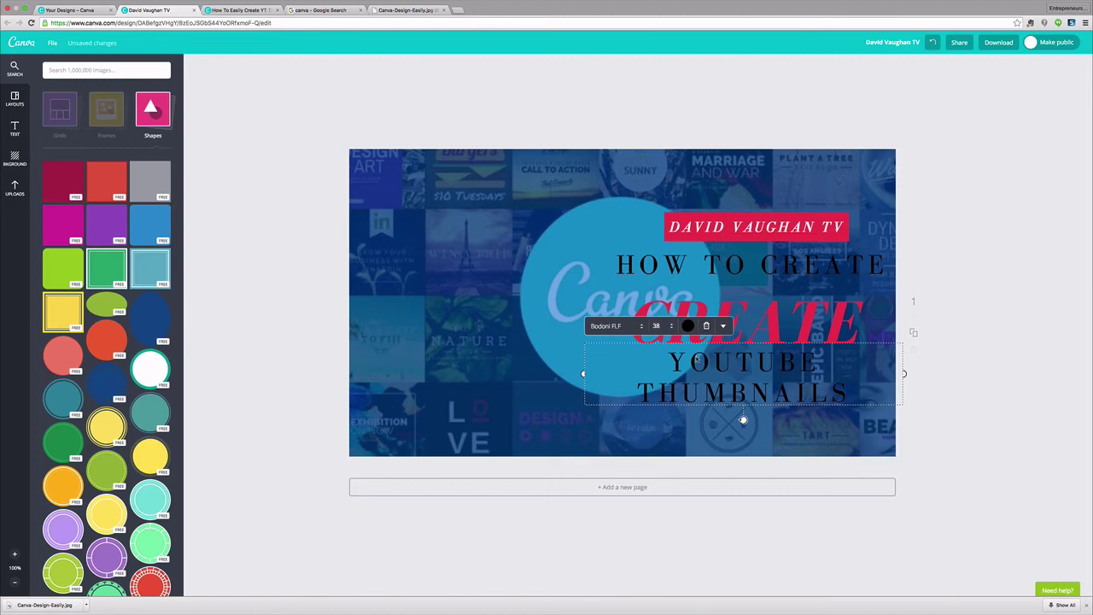
{"action": "left_click", "coordinate": [671, 327]}
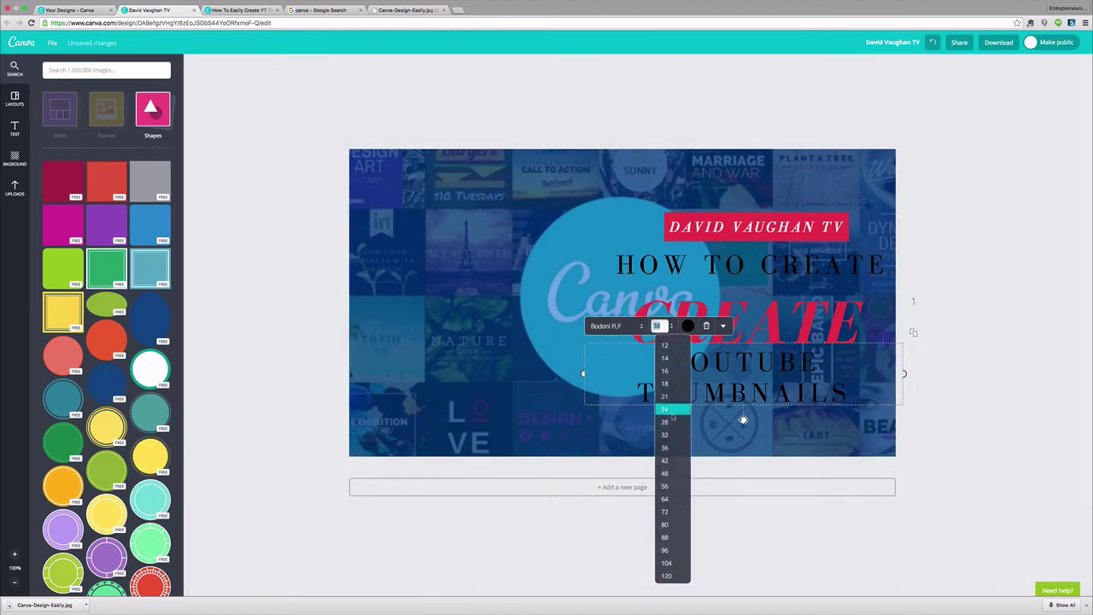
{"action": "left_click", "coordinate": [664, 461]}
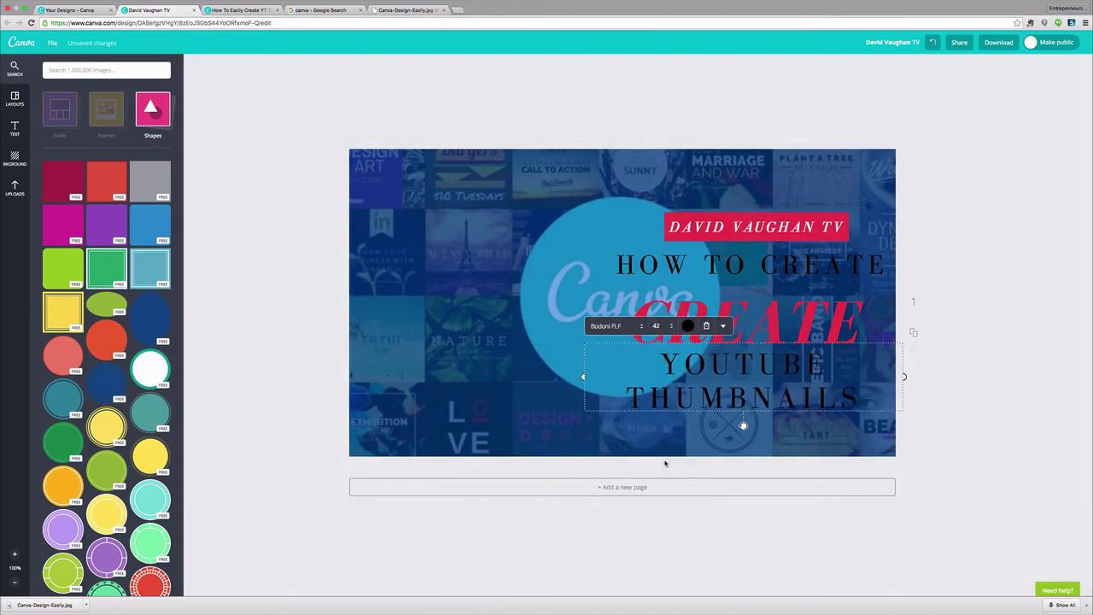
{"action": "left_click", "coordinate": [673, 327]}
{"action": "left_click", "coordinate": [668, 476]}
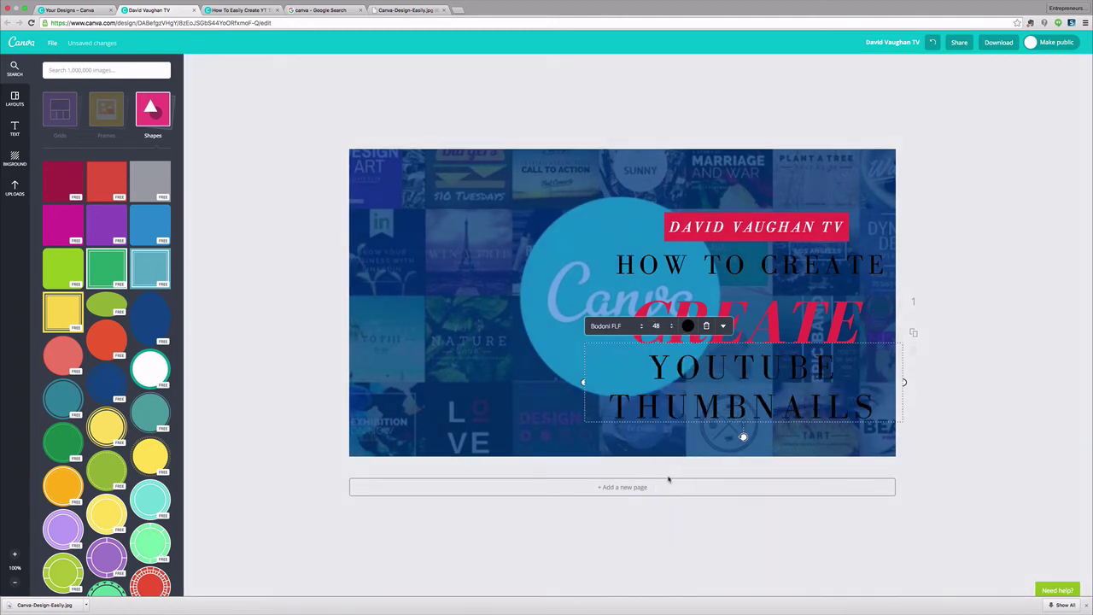
Nudge CREATE up and HOW TO CREATE down to tighten the stacked title.
{"action": "left_click", "coordinate": [994, 367]}
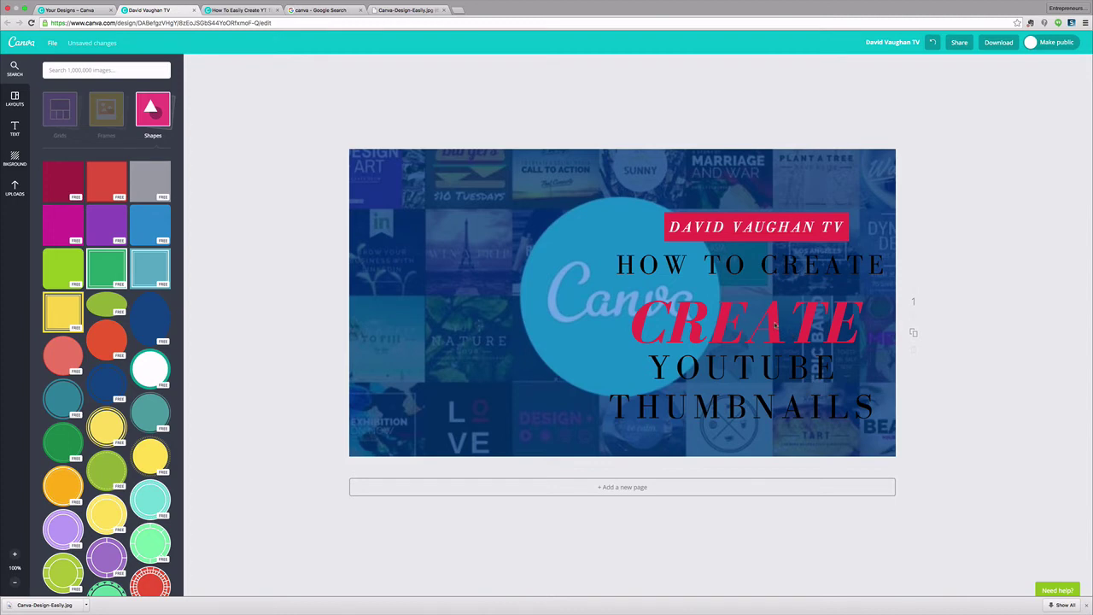
{"action": "left_click_drag", "start_coordinate": [774, 326], "coordinate": [775, 319]}
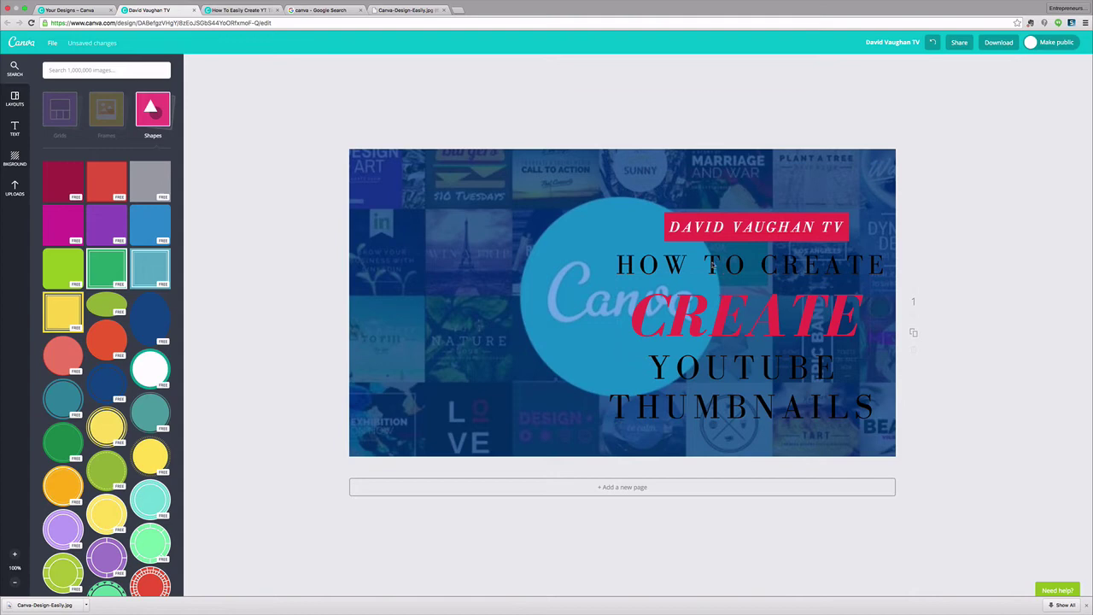
{"action": "left_click_drag", "start_coordinate": [712, 266], "coordinate": [713, 269]}
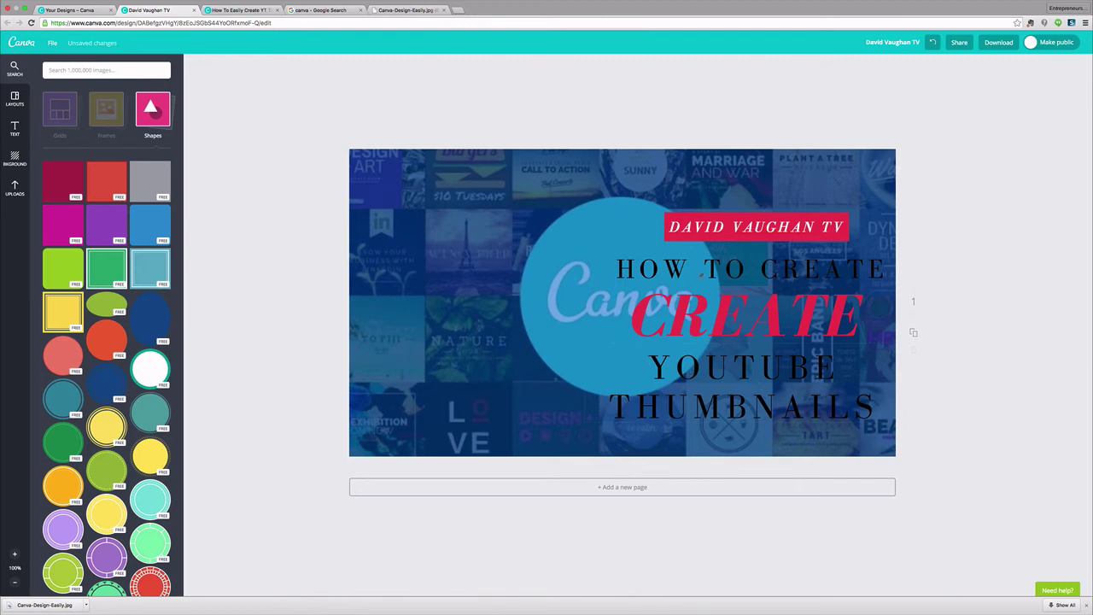
Recolour the HOW TO CREATE and YOUTUBE THUMBNAILS text boxes to the white swatch.
{"action": "left_click", "coordinate": [634, 275]}
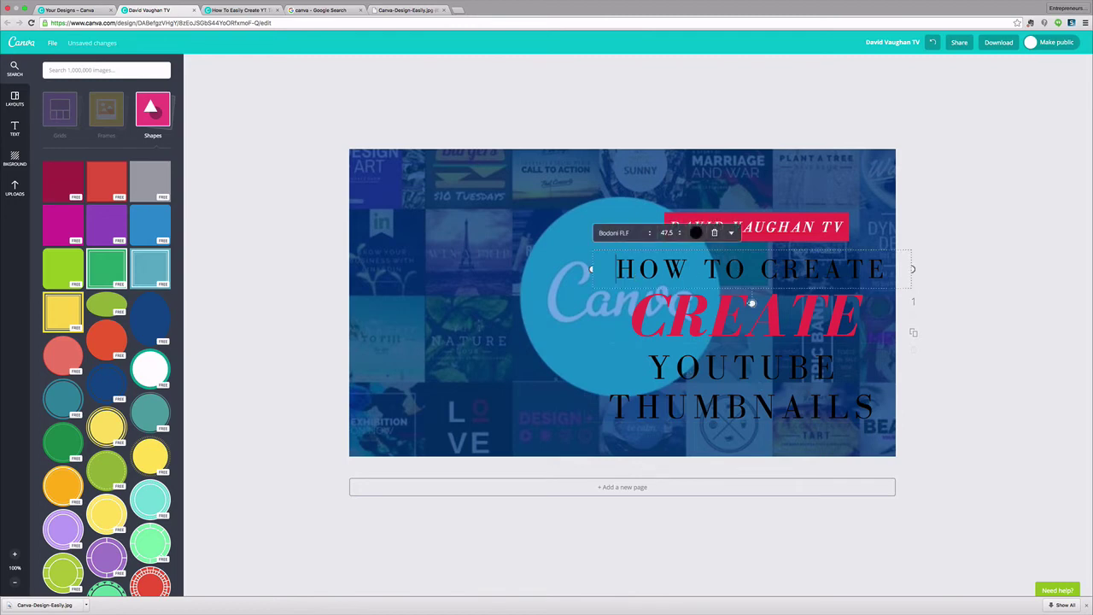
{"action": "left_click", "coordinate": [696, 232]}
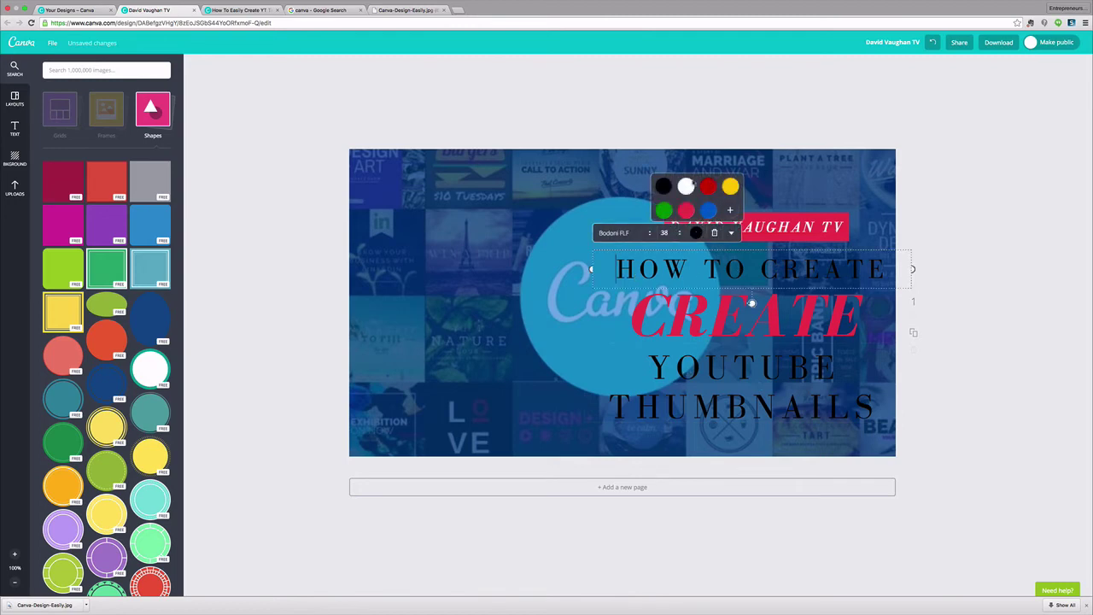
{"action": "left_click", "coordinate": [686, 187]}
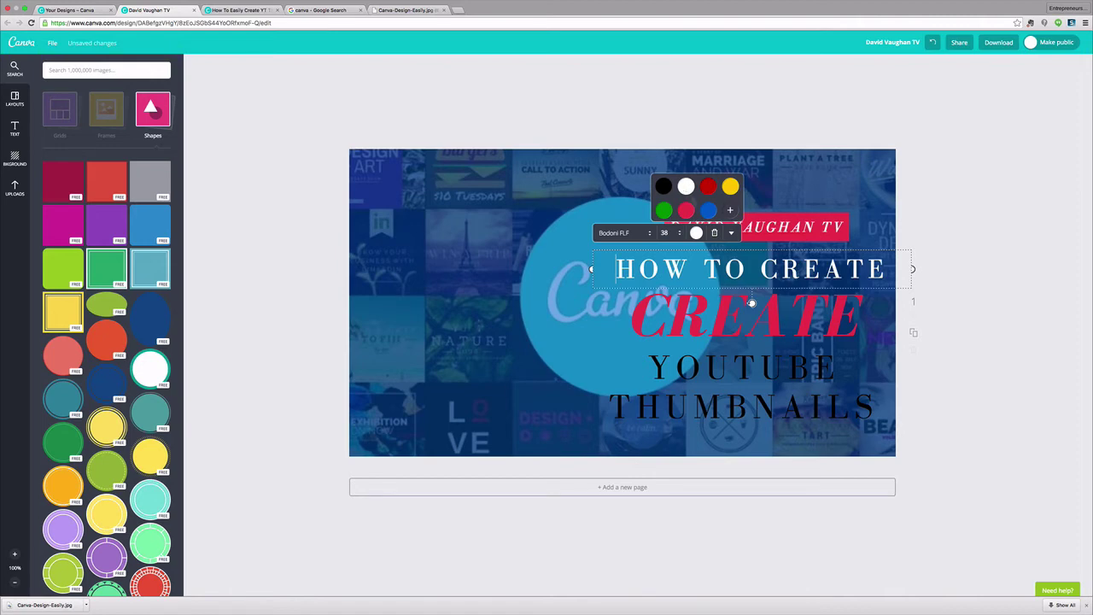
{"action": "left_click", "coordinate": [700, 368]}
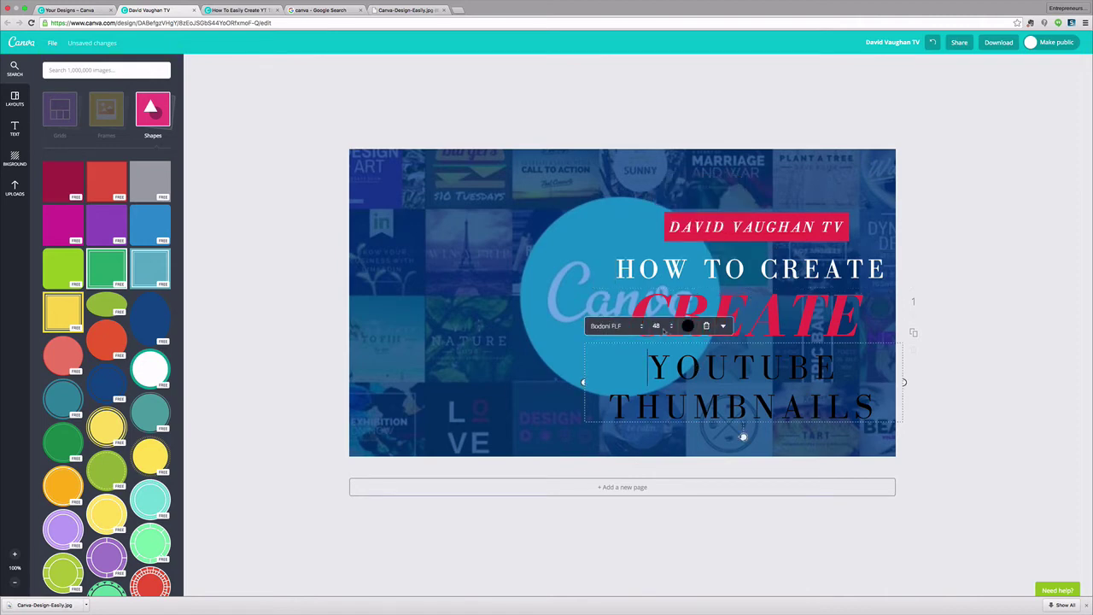
{"action": "left_click", "coordinate": [689, 326]}
{"action": "left_click", "coordinate": [700, 303]}
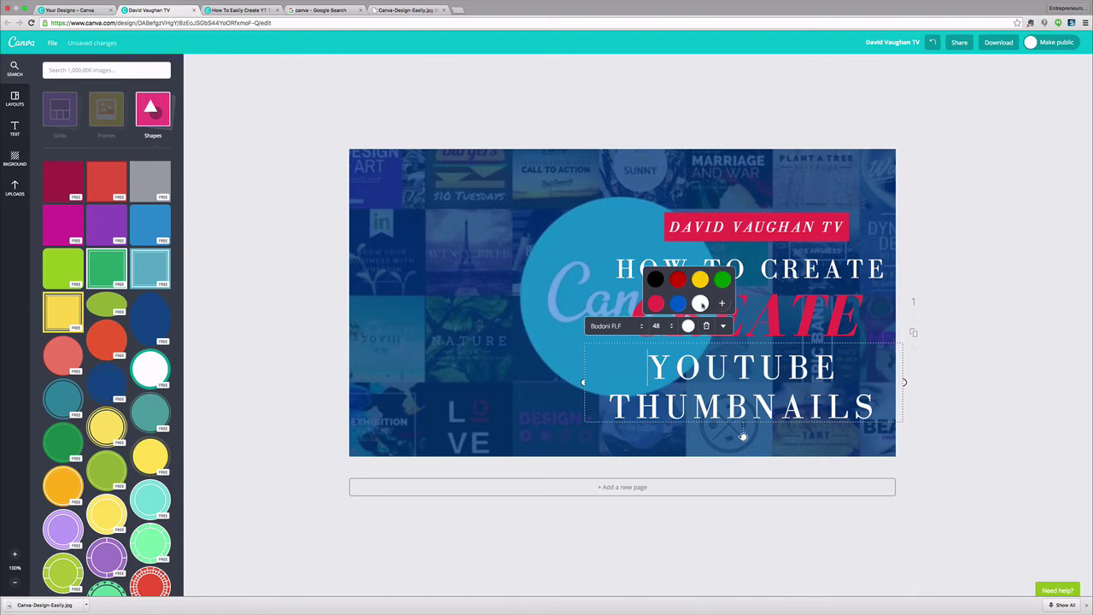
{"action": "left_click", "coordinate": [320, 283]}
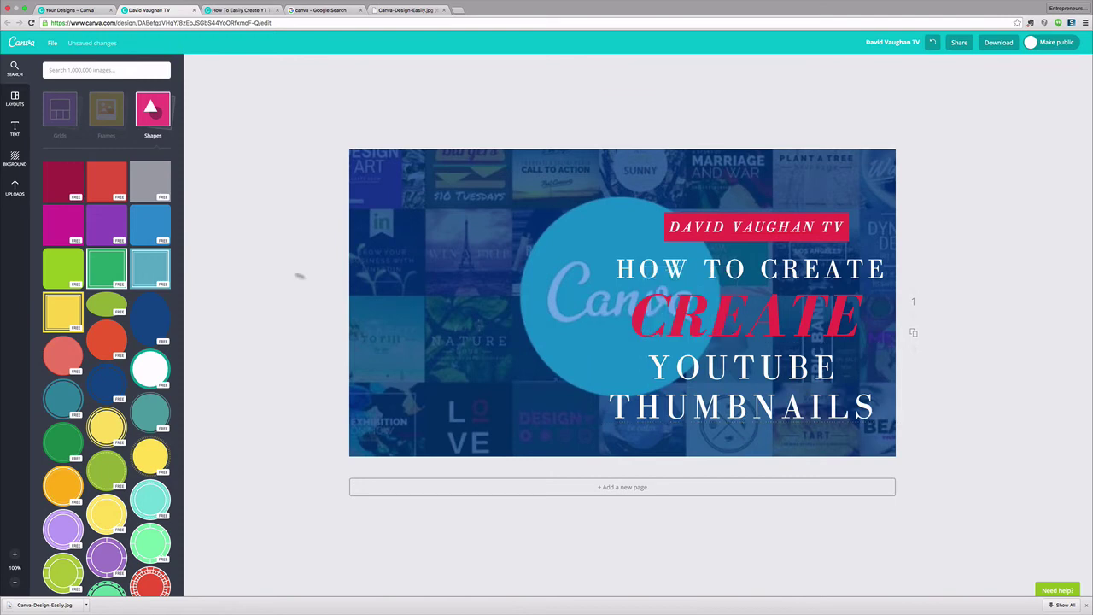
Add a square shape and resize it into a box covering the title lines.
{"action": "left_click", "coordinate": [140, 188]}
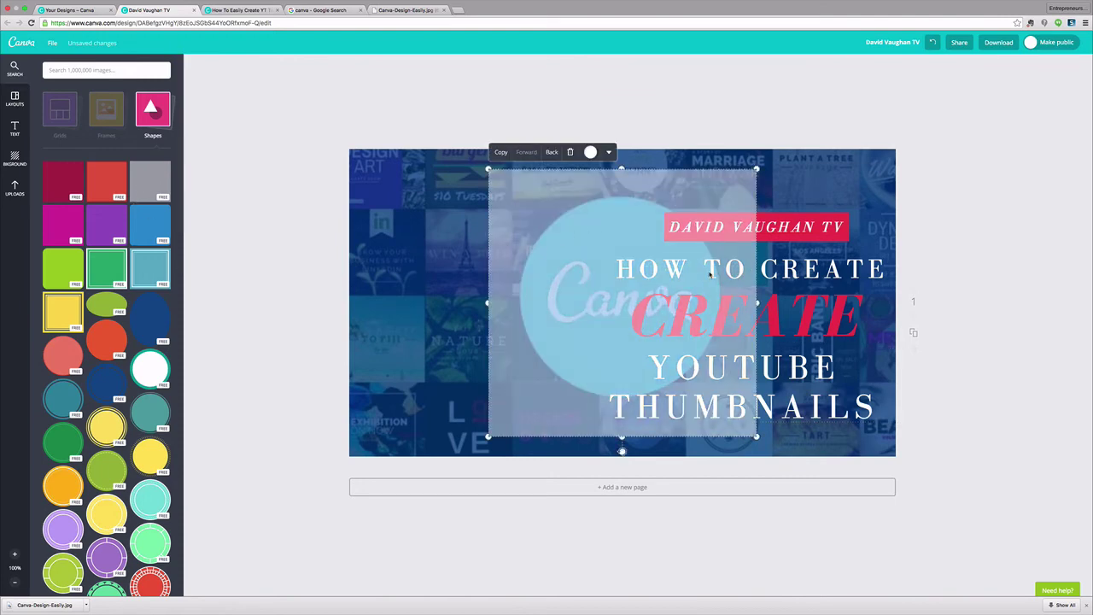
{"action": "left_click_drag", "start_coordinate": [622, 168], "coordinate": [621, 251]}
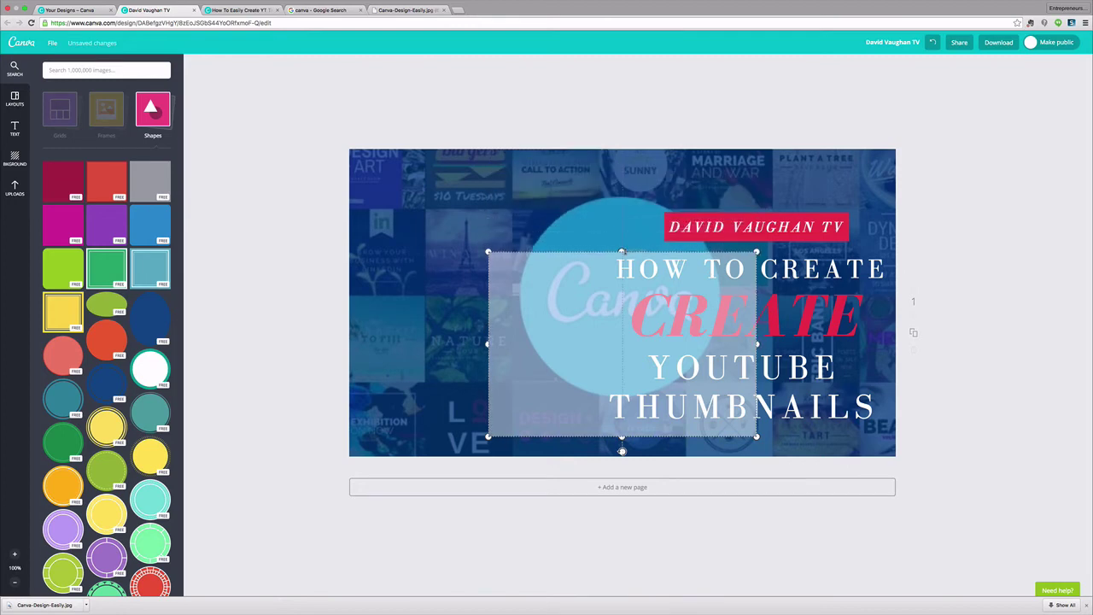
{"action": "left_click_drag", "start_coordinate": [696, 354], "coordinate": [886, 348]}
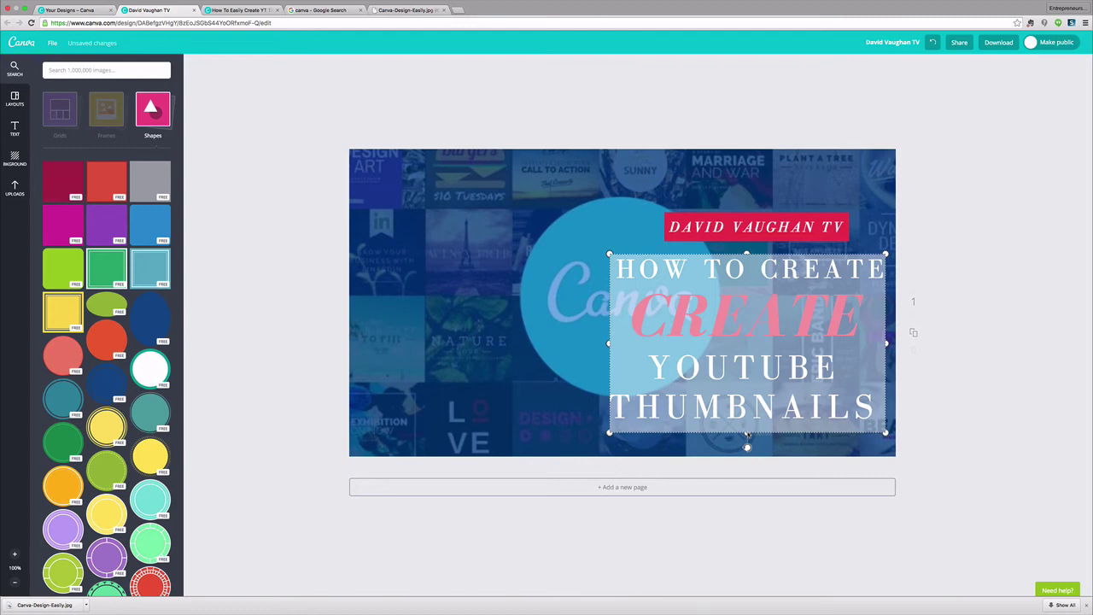
{"action": "left_click_drag", "start_coordinate": [747, 434], "coordinate": [747, 425]}
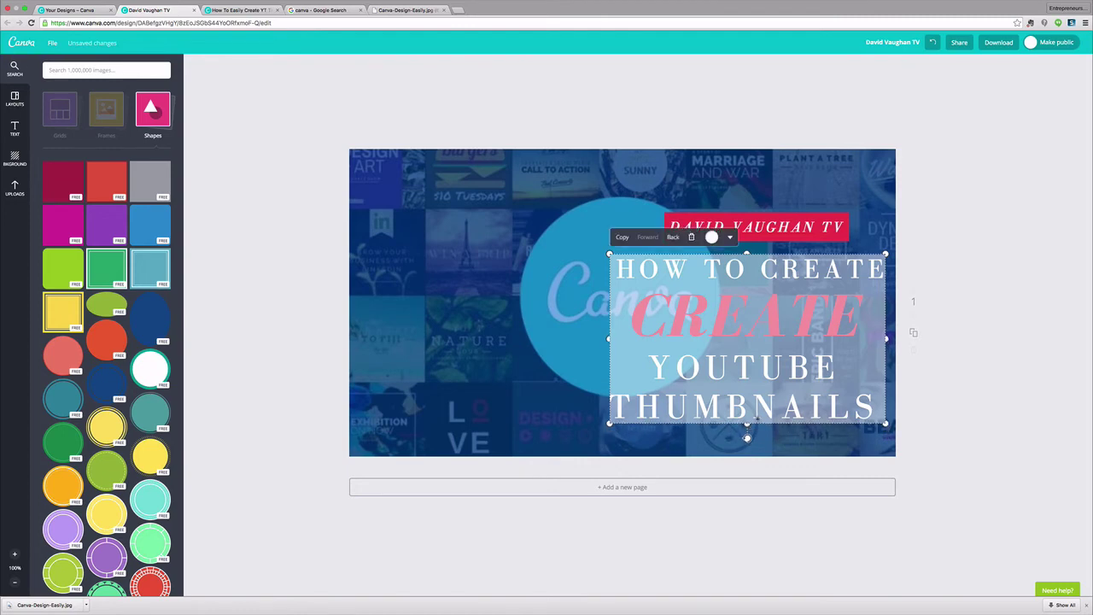
Make the box black and send it back behind all the title text.
{"action": "left_click", "coordinate": [711, 237]}
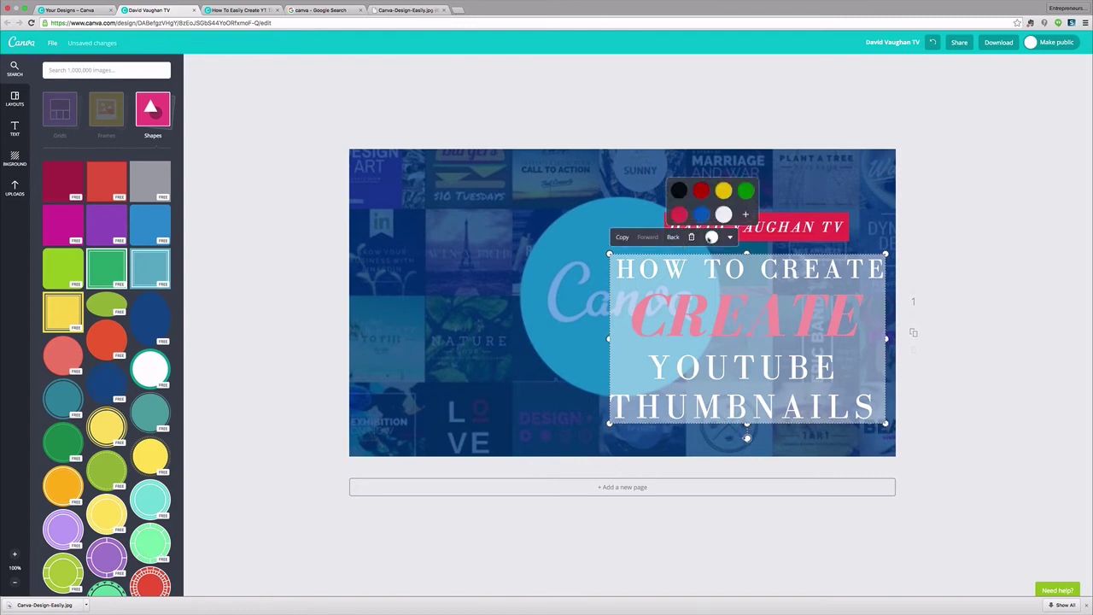
{"action": "left_click", "coordinate": [678, 190]}
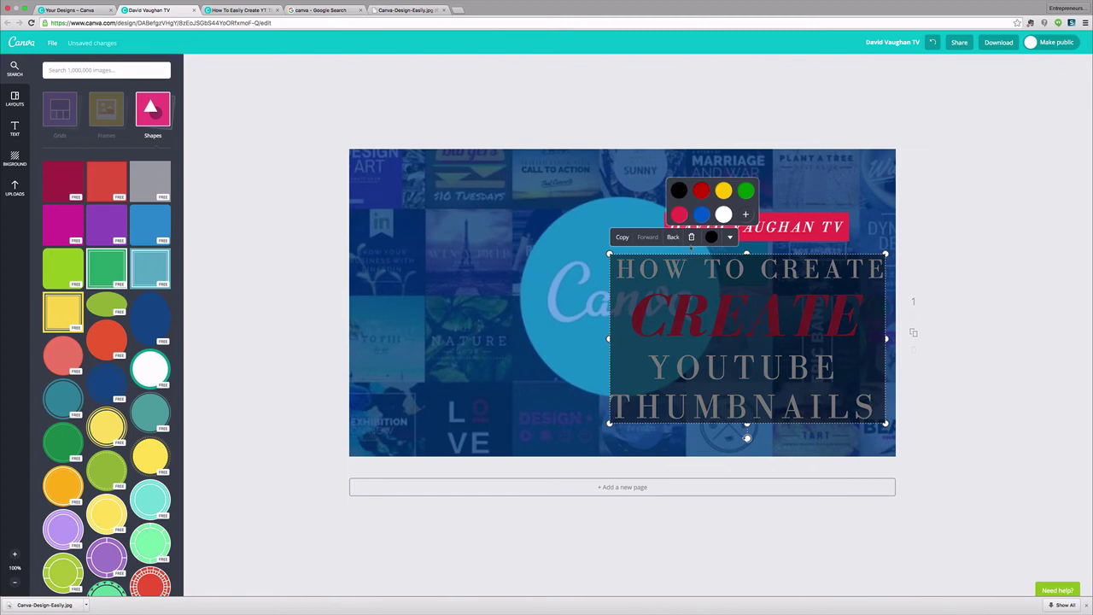
{"action": "left_click", "coordinate": [673, 237]}
{"action": "left_click", "coordinate": [673, 237]}
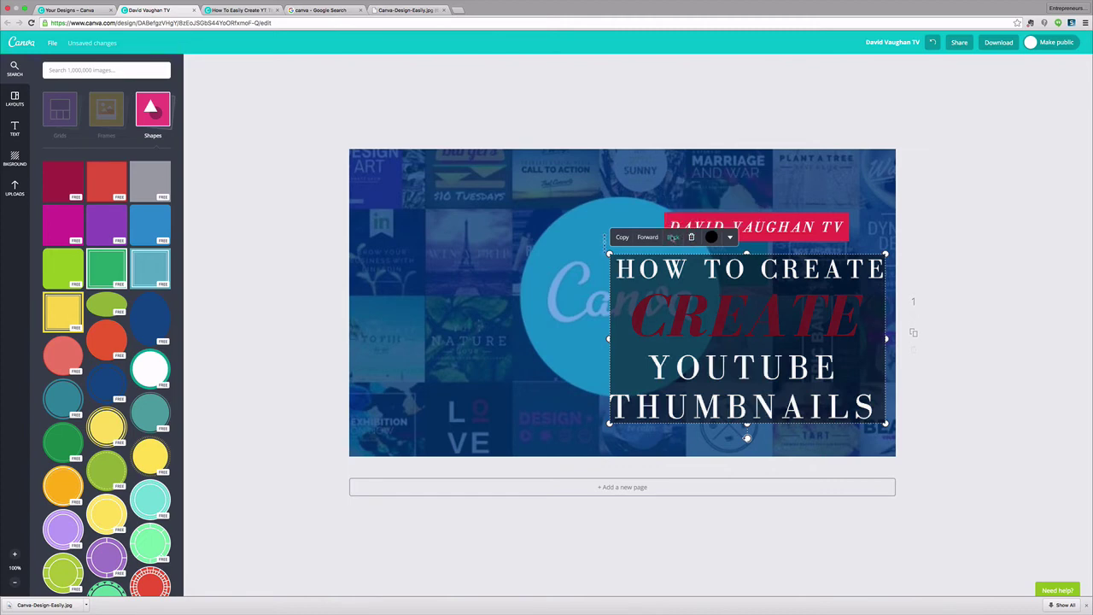
{"action": "left_click", "coordinate": [673, 237]}
{"action": "left_click", "coordinate": [991, 268]}
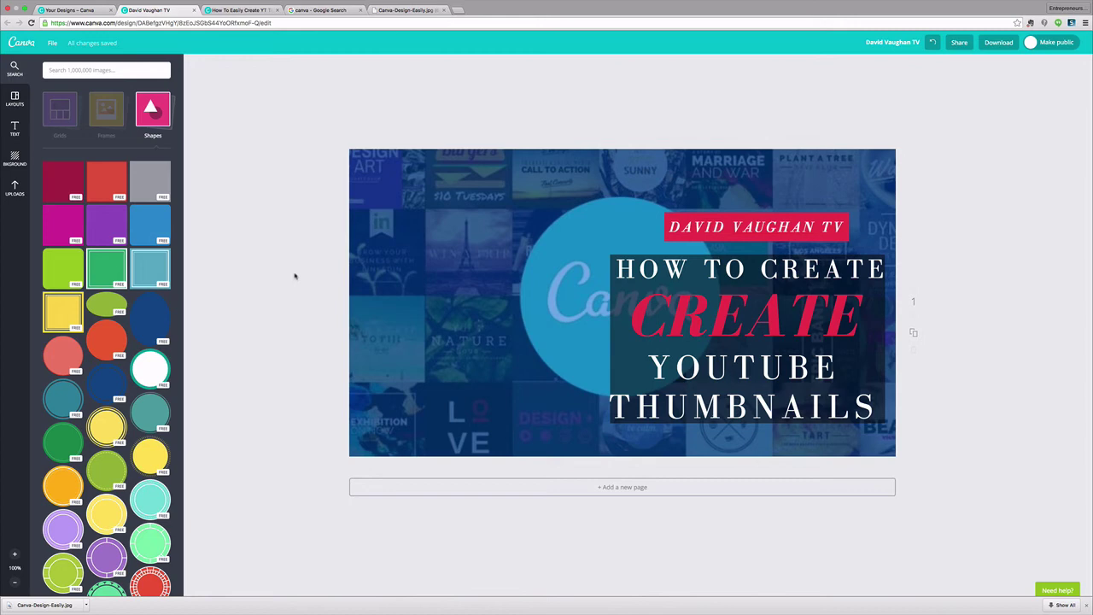
Drop a presenter photo from Uploads onto the thumbnail, then delete the arms-raised one.
{"action": "left_click", "coordinate": [12, 188]}
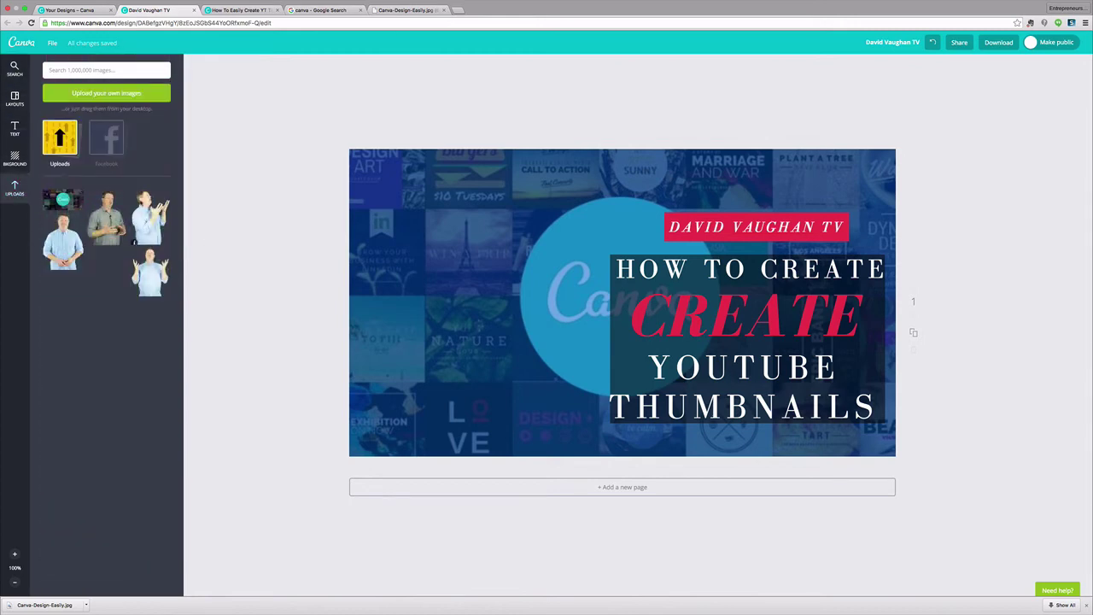
{"action": "left_click_drag", "start_coordinate": [149, 224], "coordinate": [175, 217]}
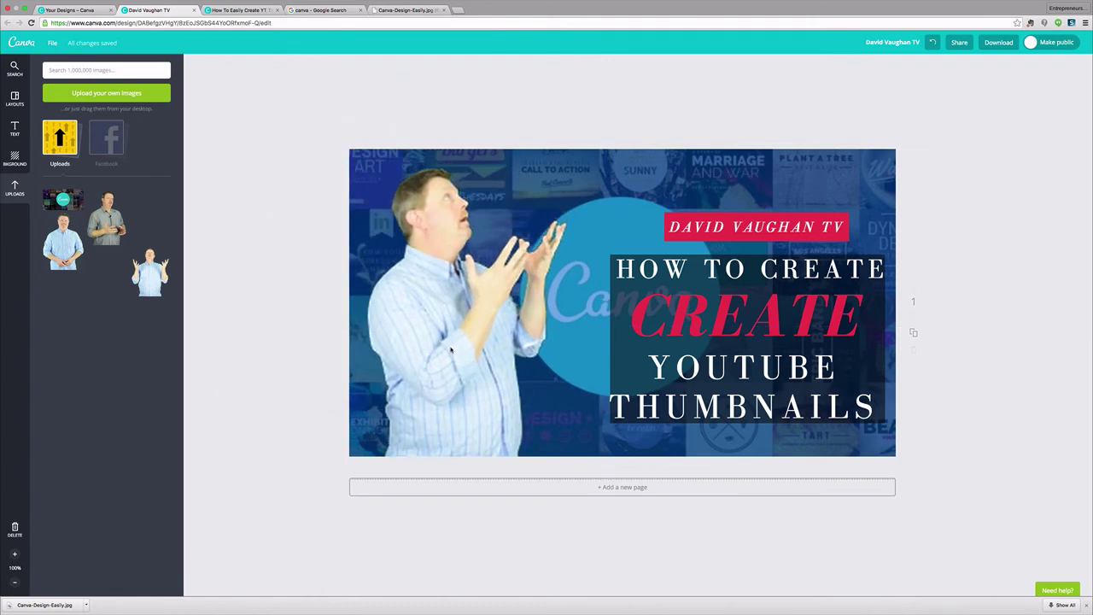
{"action": "left_click_drag", "start_coordinate": [451, 350], "coordinate": [451, 350]}
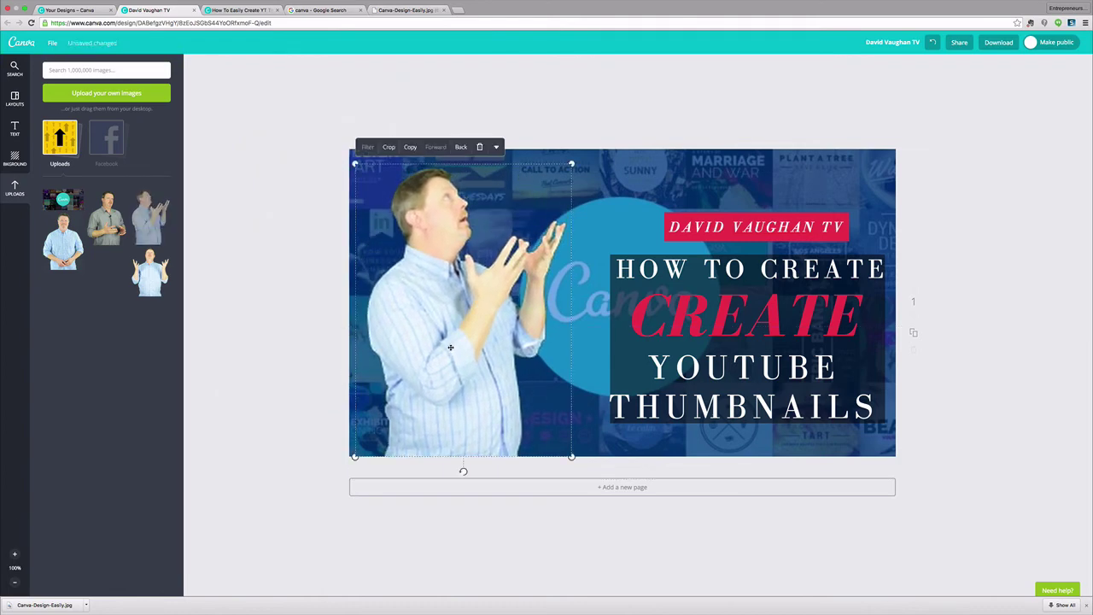
{"action": "left_click", "coordinate": [271, 349]}
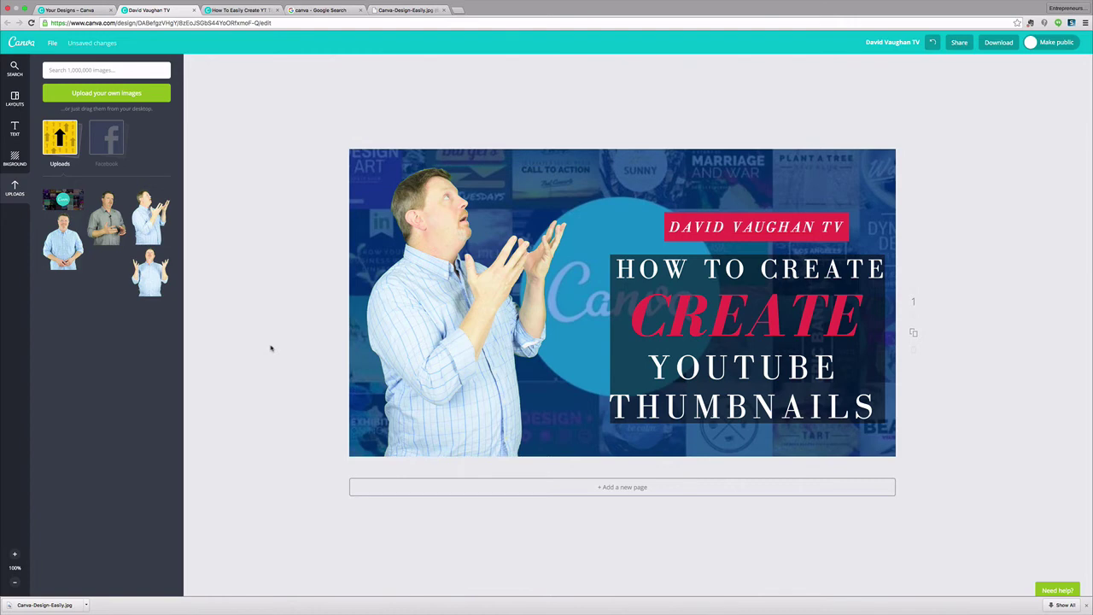
{"action": "left_click", "coordinate": [454, 307]}
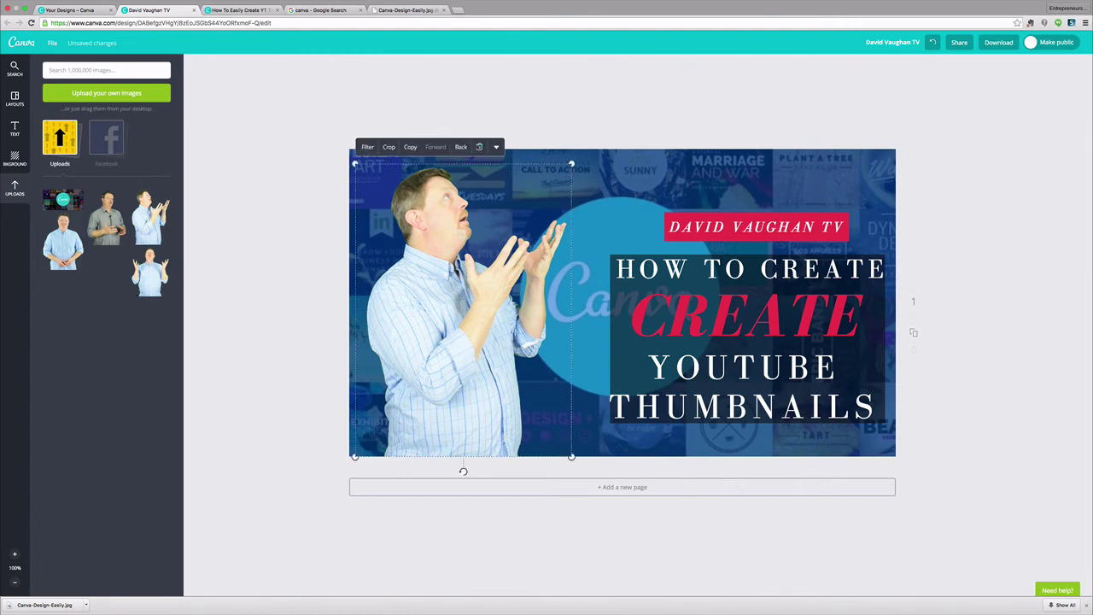
{"action": "key", "text": "Delete"}
Place the standing presenter photo on the thumbnail's left side.
{"action": "left_click_drag", "start_coordinate": [62, 242], "coordinate": [440, 317]}
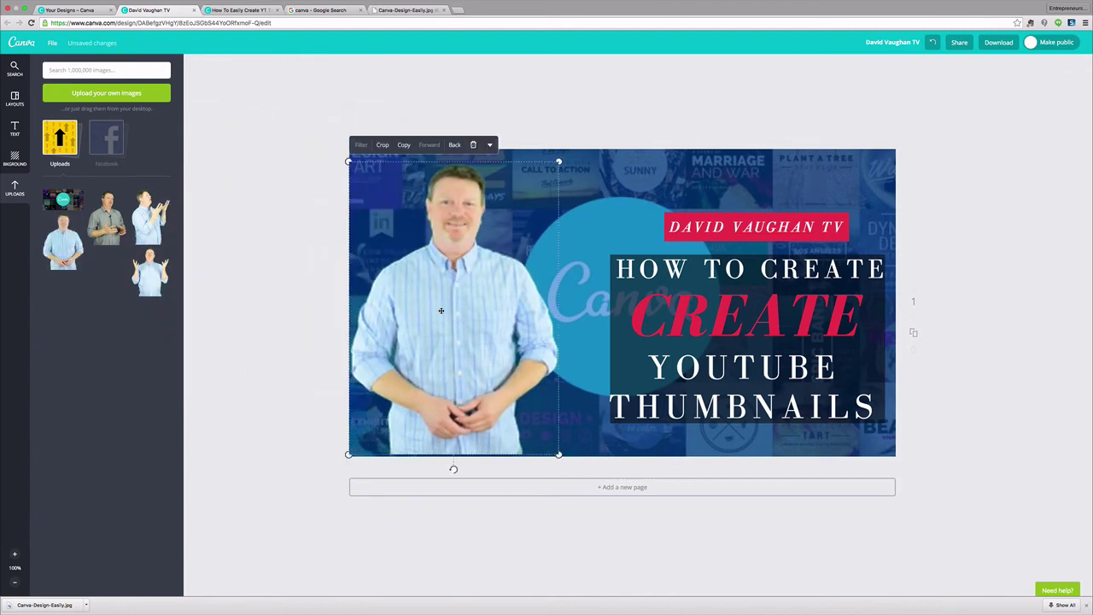
{"action": "left_click", "coordinate": [305, 295]}
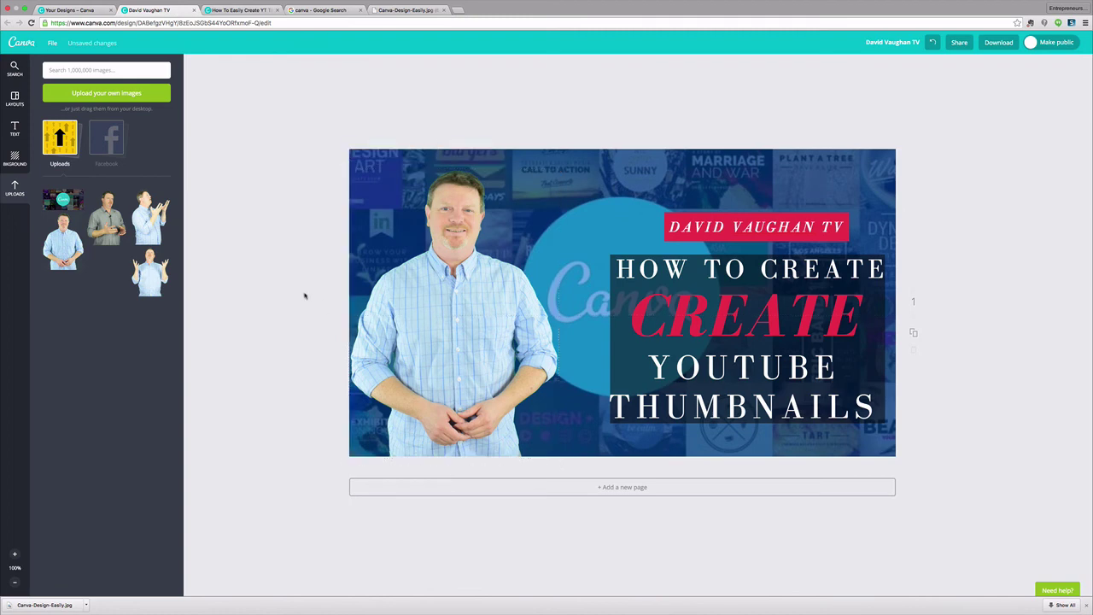
{"action": "left_click", "coordinate": [445, 256]}
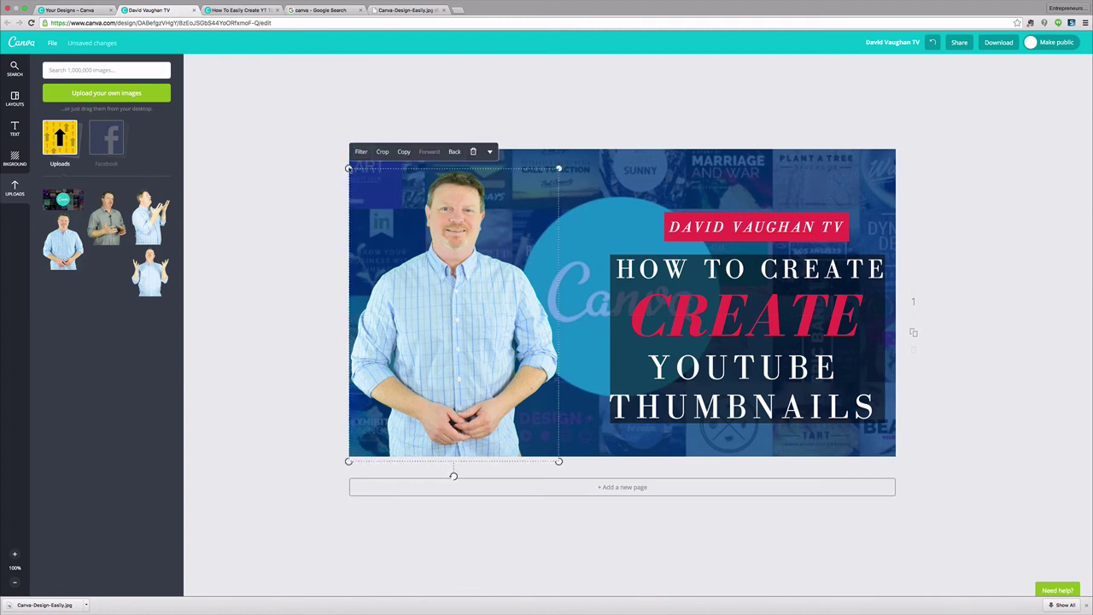
{"action": "left_click_drag", "start_coordinate": [351, 164], "coordinate": [368, 196]}
{"action": "left_click", "coordinate": [292, 246]}
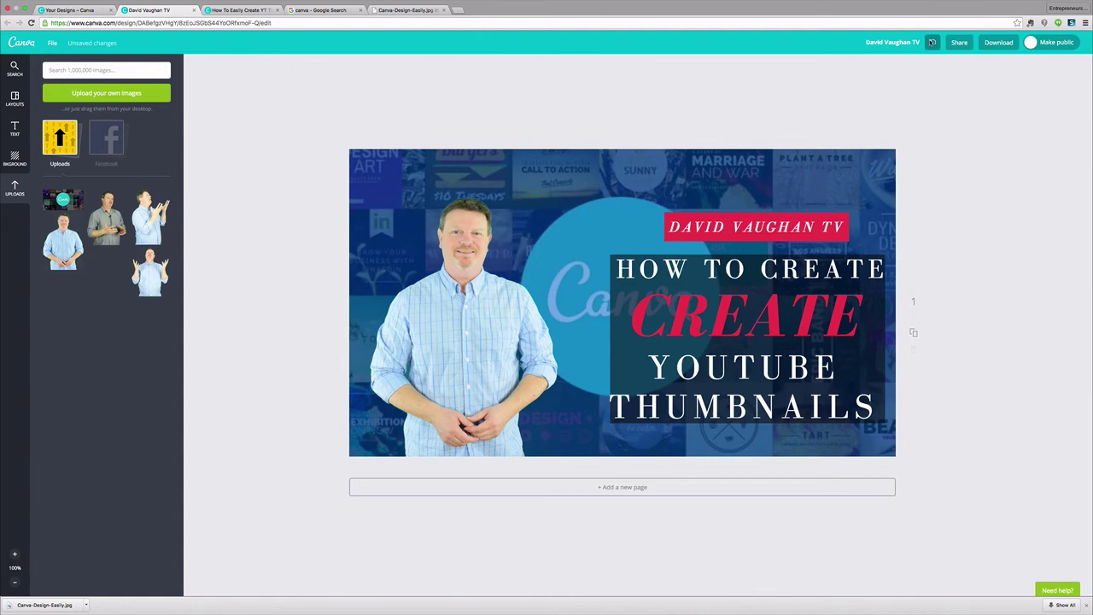
{"action": "left_click", "coordinate": [931, 42]}
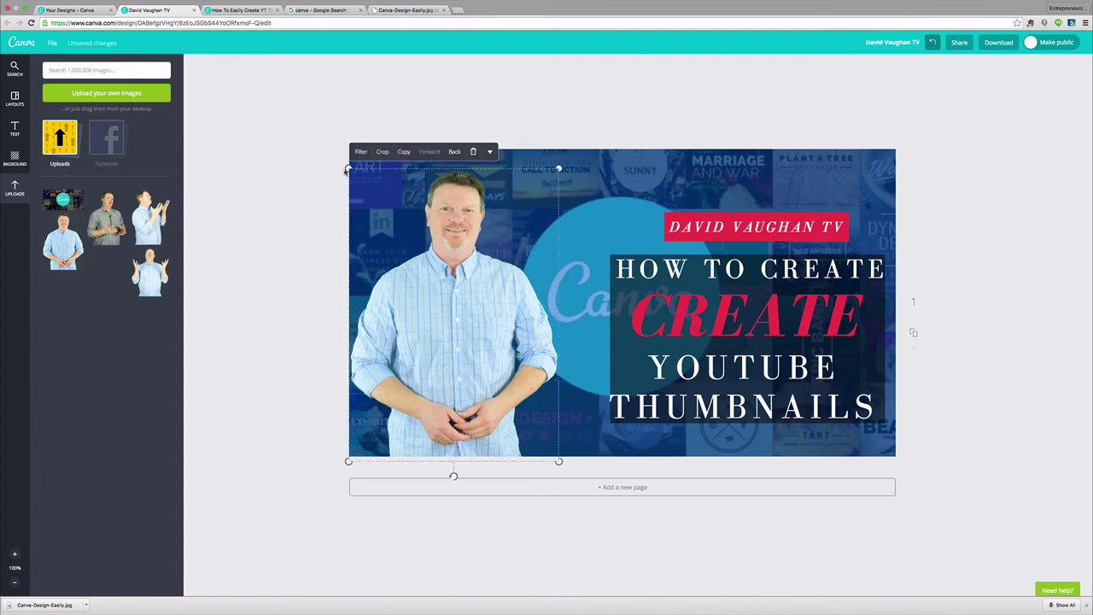
Shrink the standing presenter photo from its top-left corner and shift it slightly left.
{"action": "left_click_drag", "start_coordinate": [349, 168], "coordinate": [381, 215]}
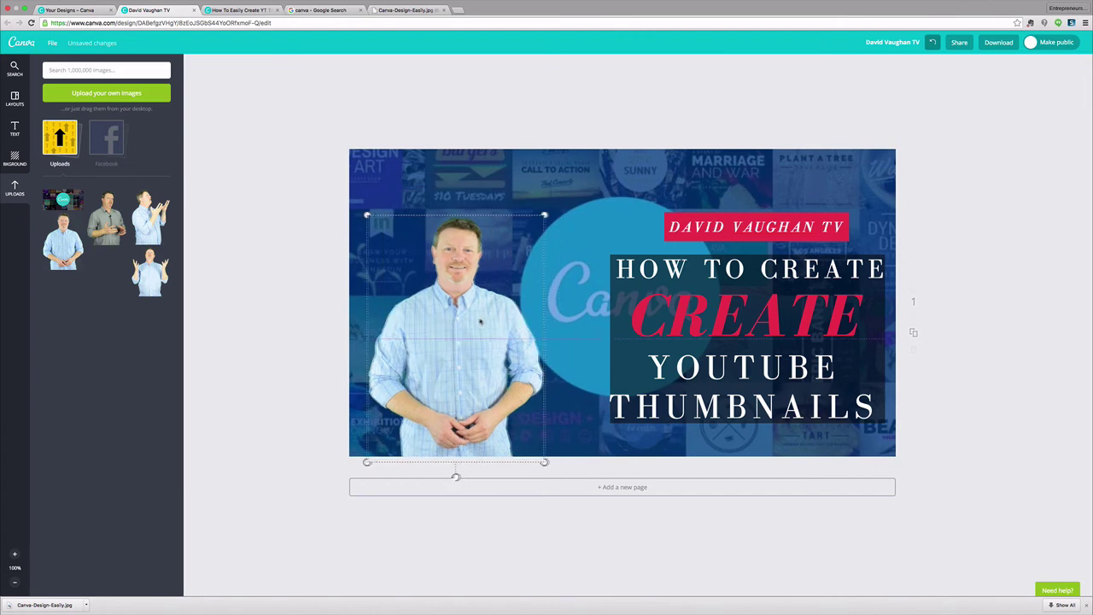
{"action": "left_click_drag", "start_coordinate": [499, 322], "coordinate": [478, 322]}
{"action": "left_click", "coordinate": [303, 276]}
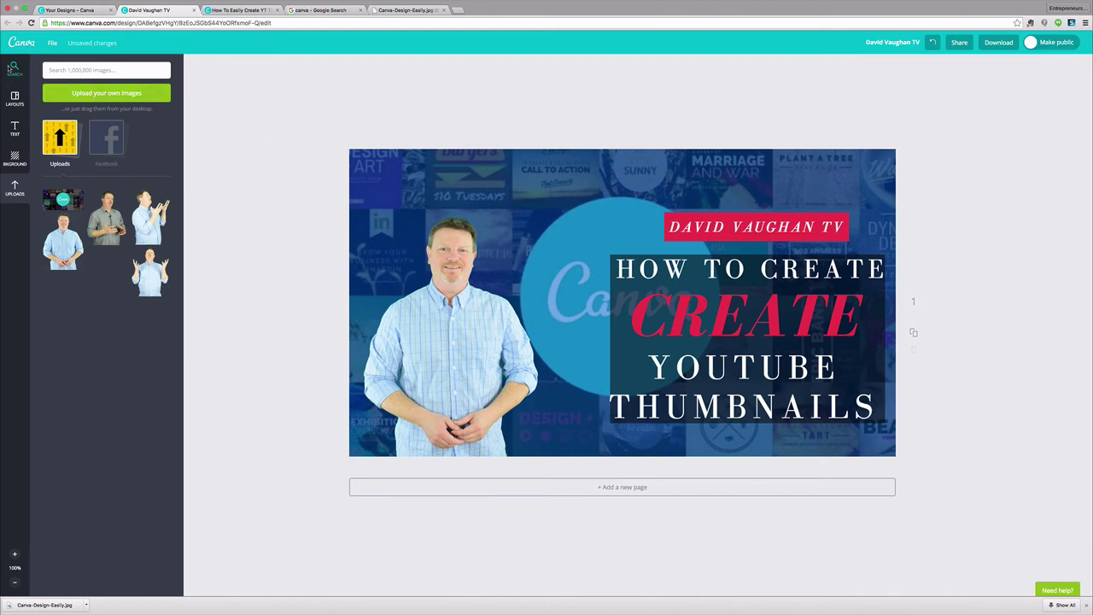
{"action": "left_click", "coordinate": [11, 68]}
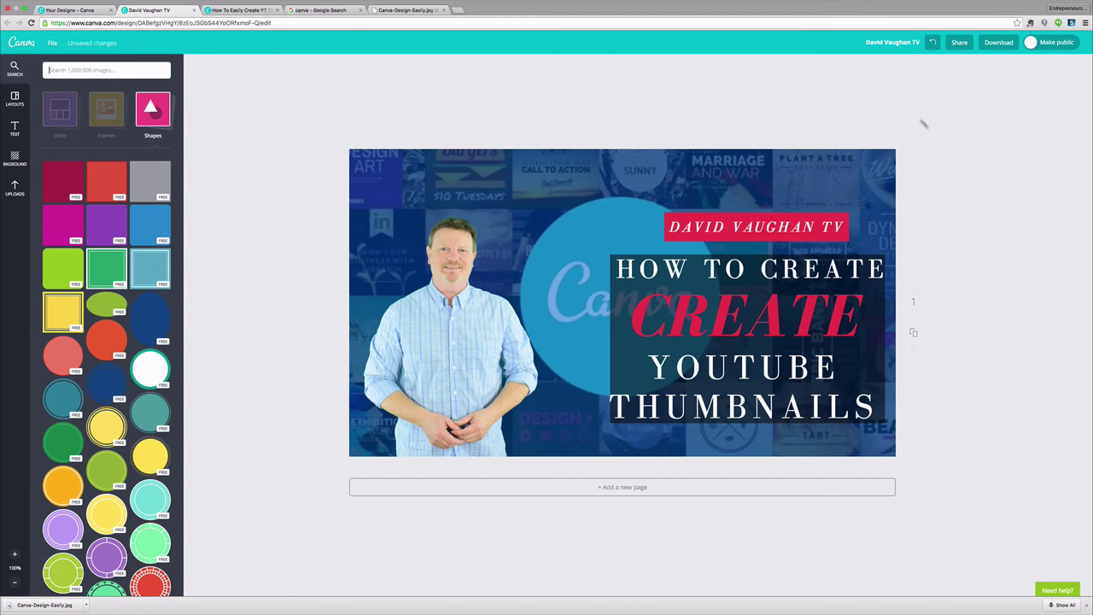
Replace the header design title with 'How To Create Youtube Thumbnails' and confirm.
{"action": "left_click", "coordinate": [903, 42]}
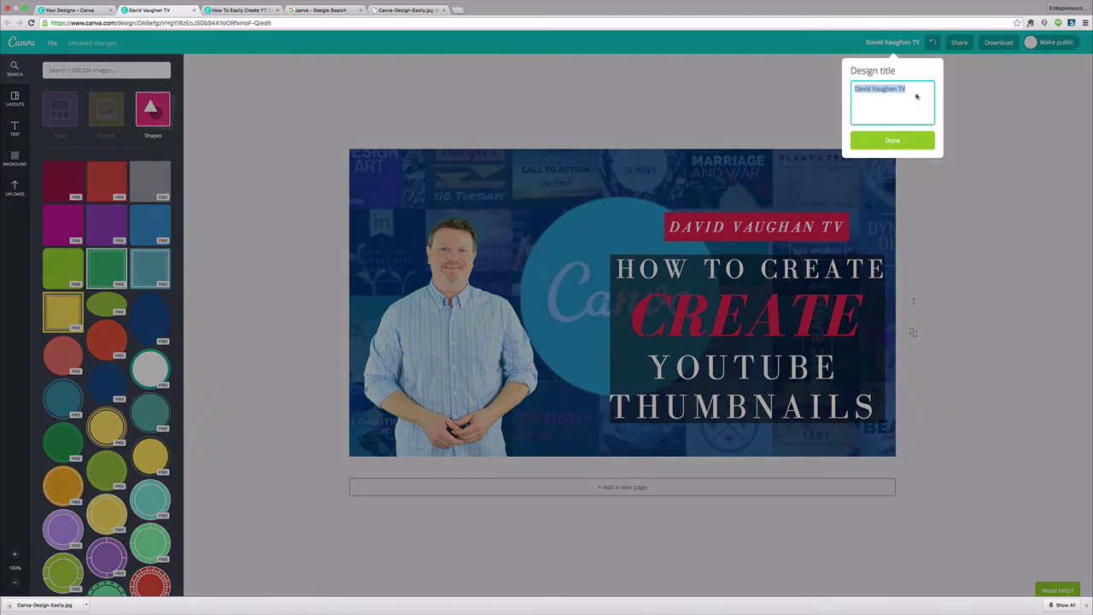
{"action": "left_click", "coordinate": [911, 92]}
{"action": "key", "text": "BackSpace"}
{"action": "key", "text": "BackSpace"}
{"action": "key", "text": "BackSpace"}
{"action": "key", "text": "BackSpace"}
{"action": "key", "text": "BackSpace"}
{"action": "key", "text": "BackSpace"}
{"action": "key", "text": "BackSpace"}
{"action": "key", "text": "BackSpace"}
{"action": "key", "text": "BackSpace"}
{"action": "key", "text": "BackSpace"}
{"action": "key", "text": "BackSpace"}
{"action": "key", "text": "BackSpace"}
{"action": "key", "text": "BackSpace"}
{"action": "key", "text": "BackSpace"}
{"action": "key", "text": "BackSpace"}
{"action": "key", "text": "BackSpace"}
{"action": "type", "text": "How To Create Youtube Thum"}
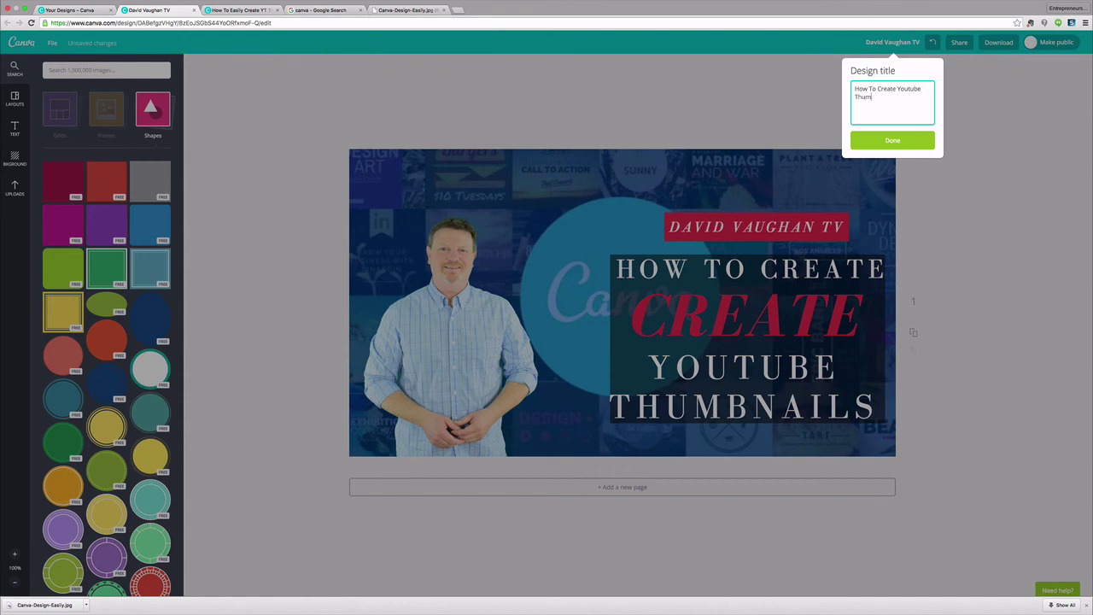
{"action": "type", "text": "bnails"}
{"action": "left_click", "coordinate": [901, 140]}
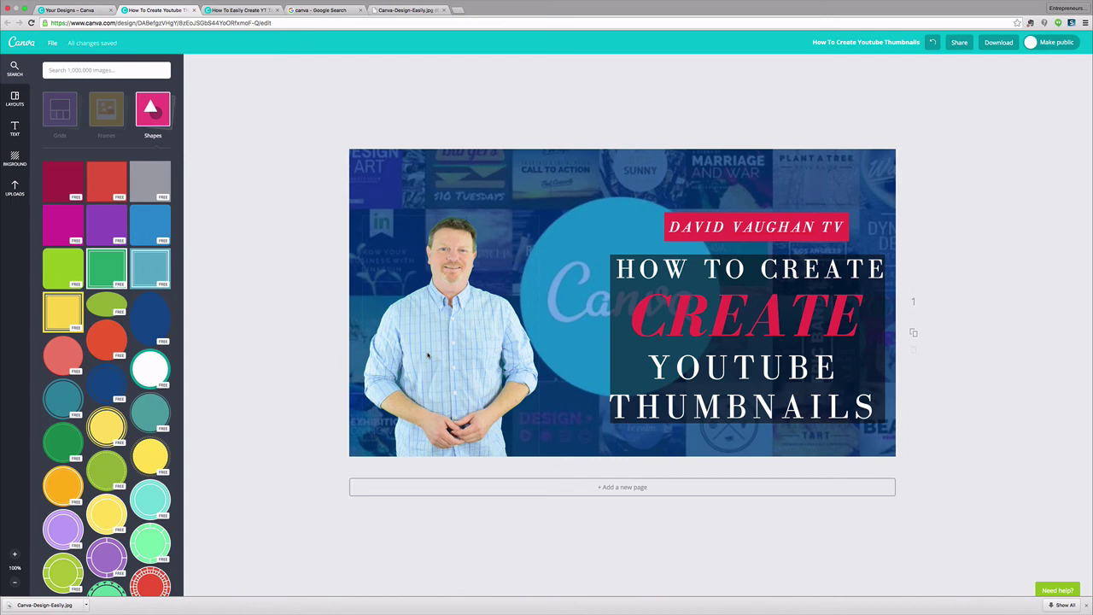
Download the design as Image: for Web (JPG) and dismiss the ready message.
{"action": "left_click", "coordinate": [998, 43]}
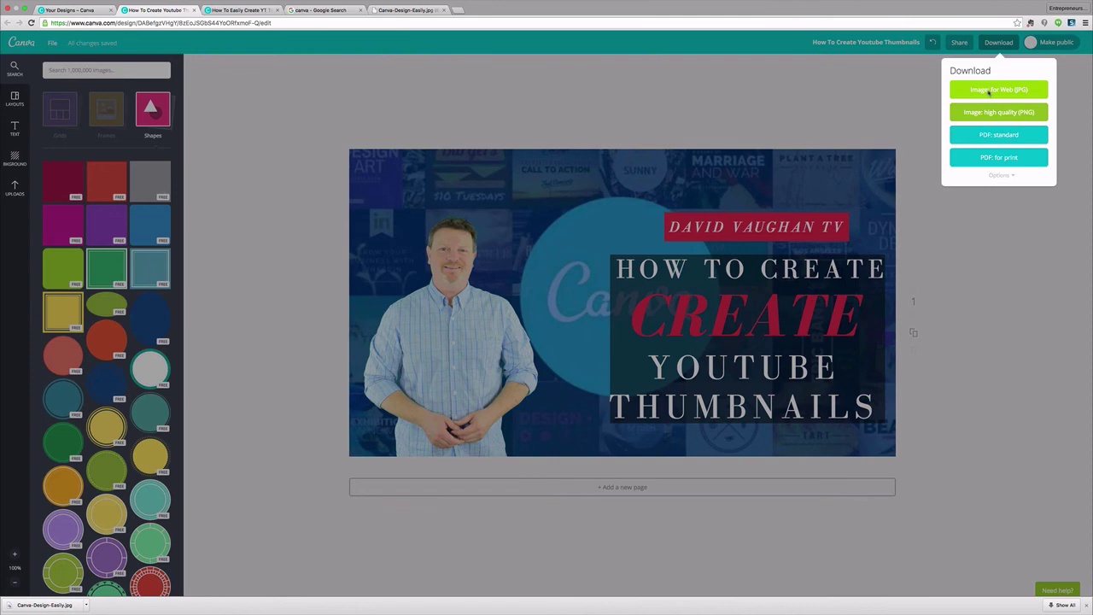
{"action": "left_click", "coordinate": [989, 92]}
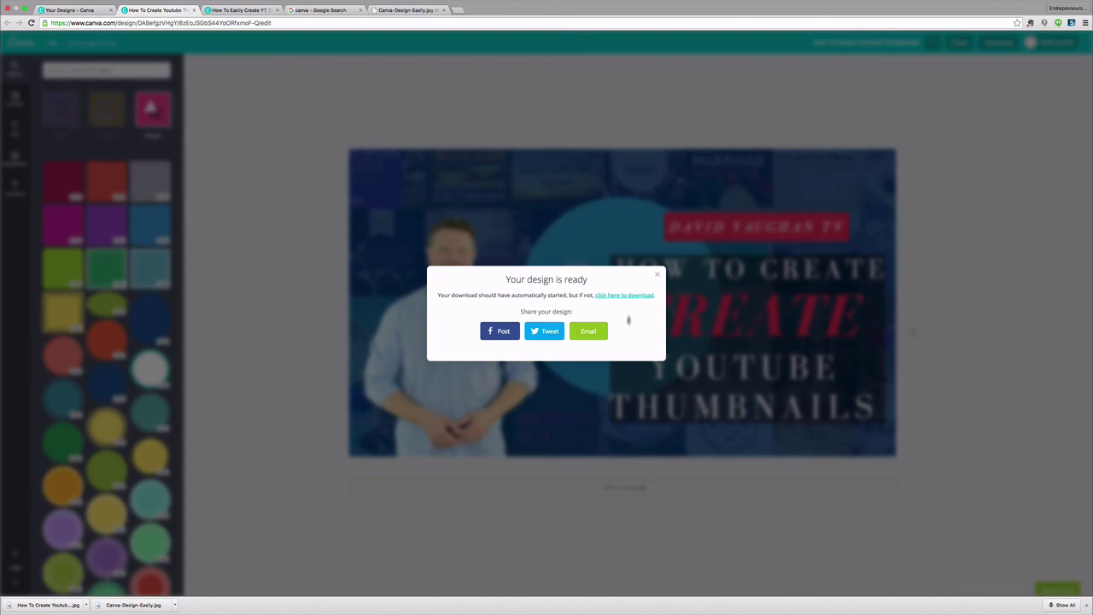
{"action": "left_click", "coordinate": [657, 276]}
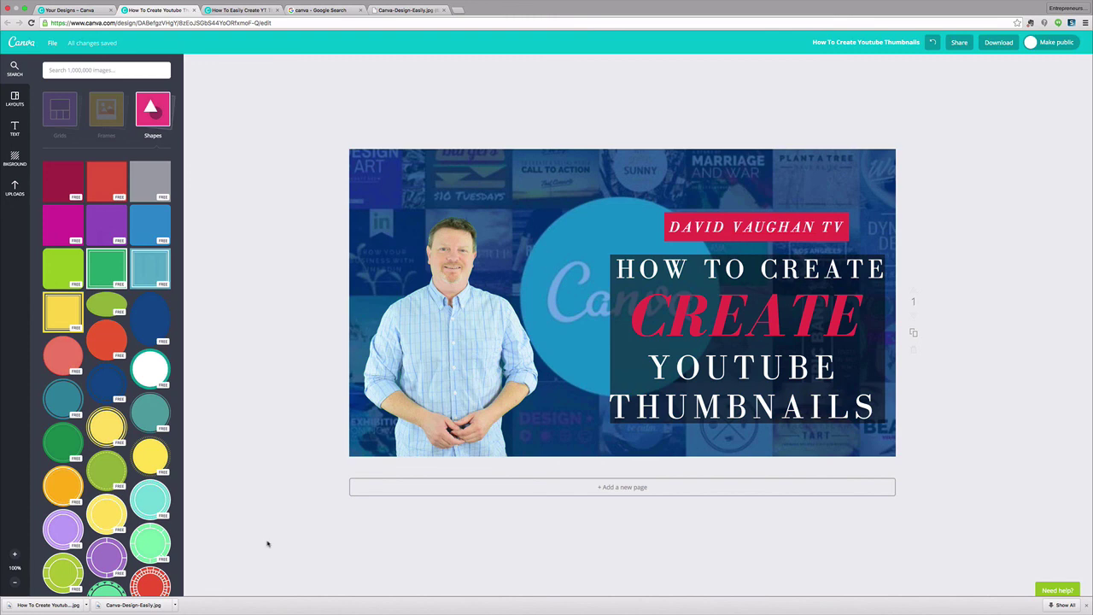
Switch to the third browser tab with the 'How To Easily Create YT Thumbnail' design.
{"action": "left_click", "coordinate": [232, 11]}
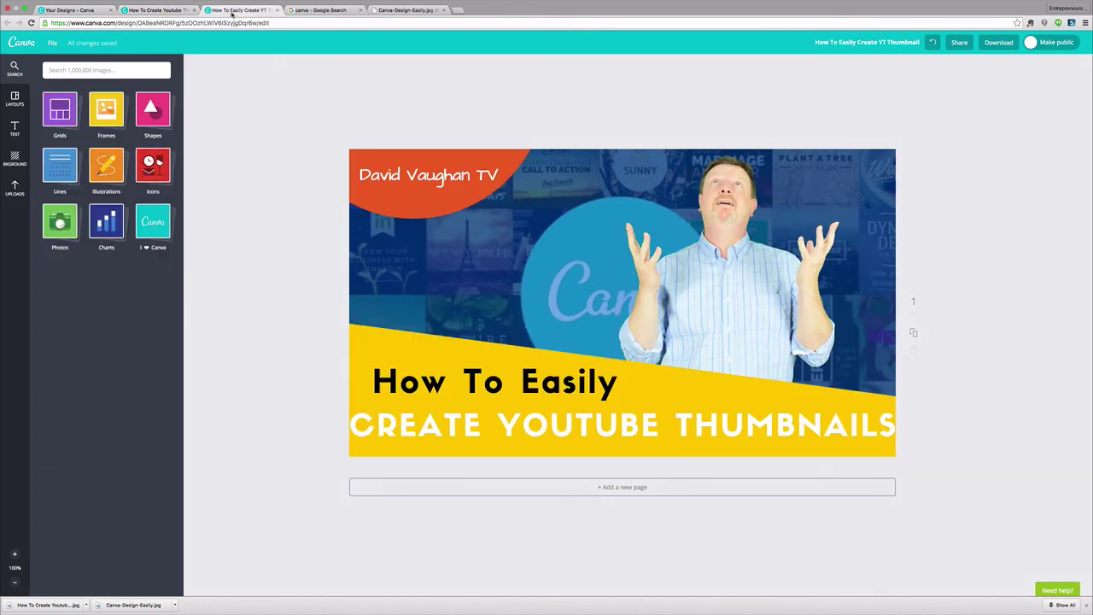